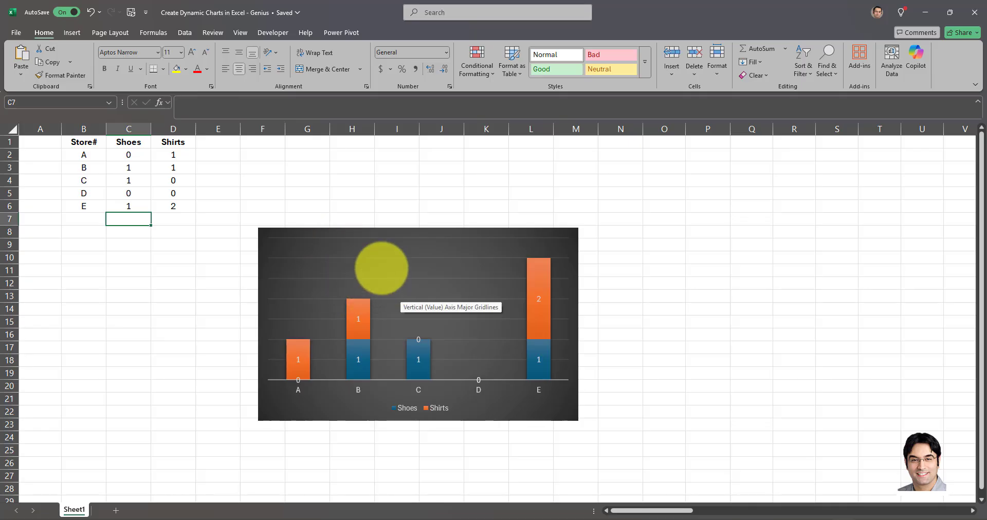
# Add a bold Pants column in column E with the values 5, 2, 6, 1 and 2 for stores A to E.
pyautogui.click(197, 208)
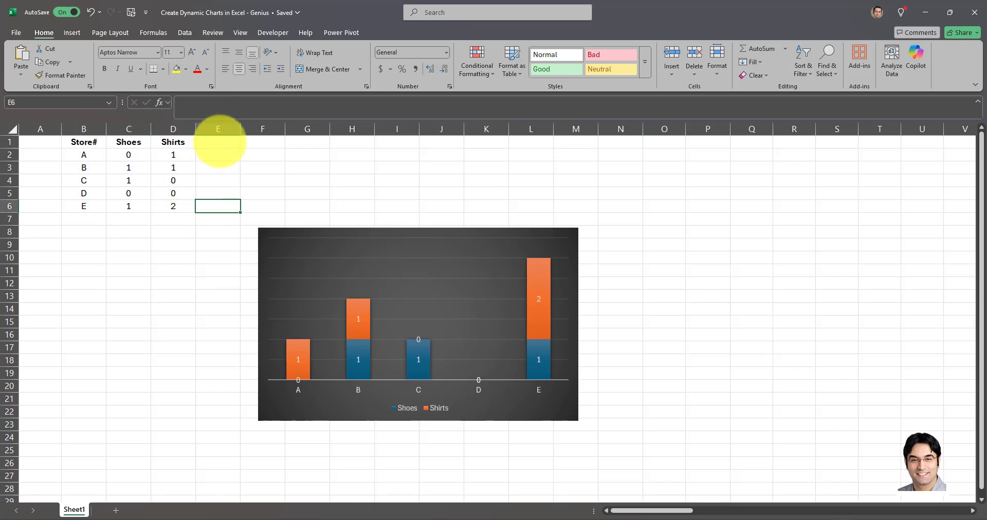
pyautogui.click(218, 146)
pyautogui.hotkey('ctrl', 'b')
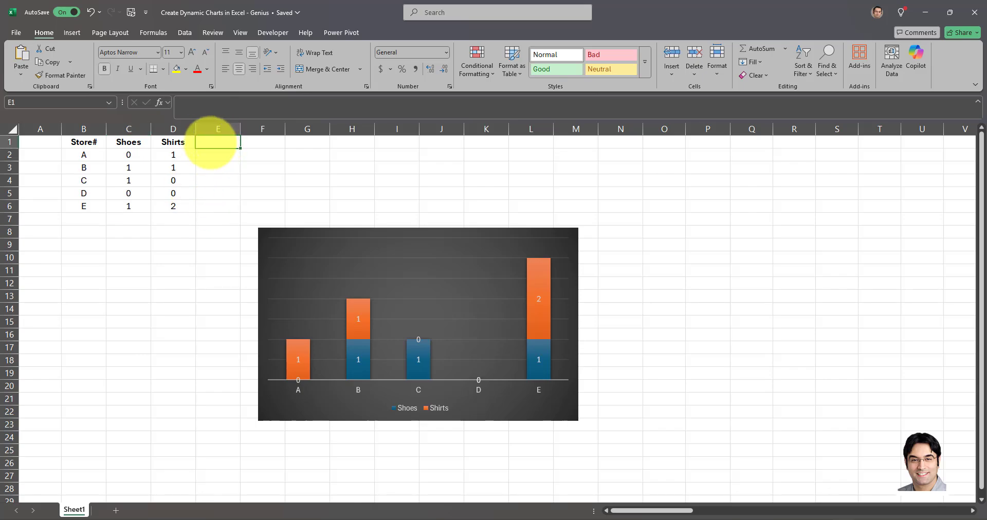
pyautogui.write('Pants')
pyautogui.press('Return')
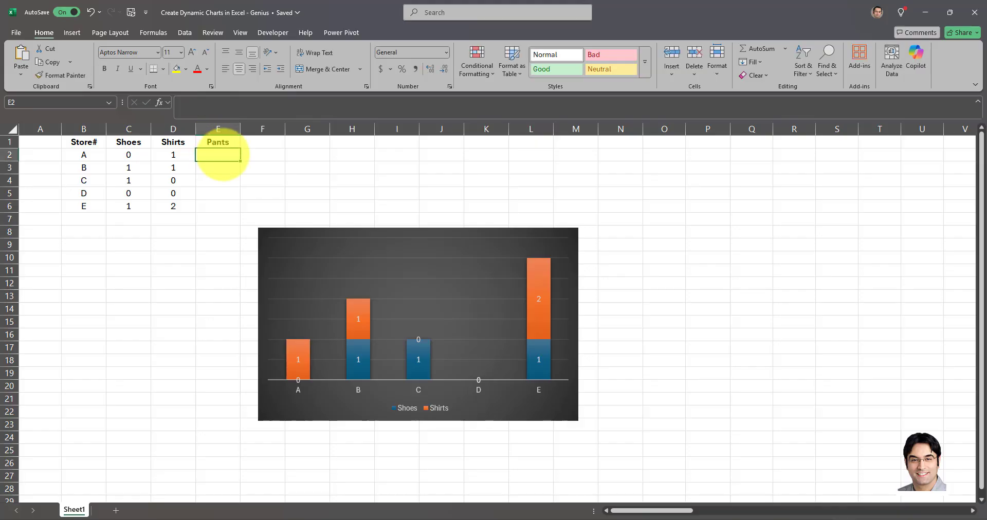
pyautogui.click(193, 243)
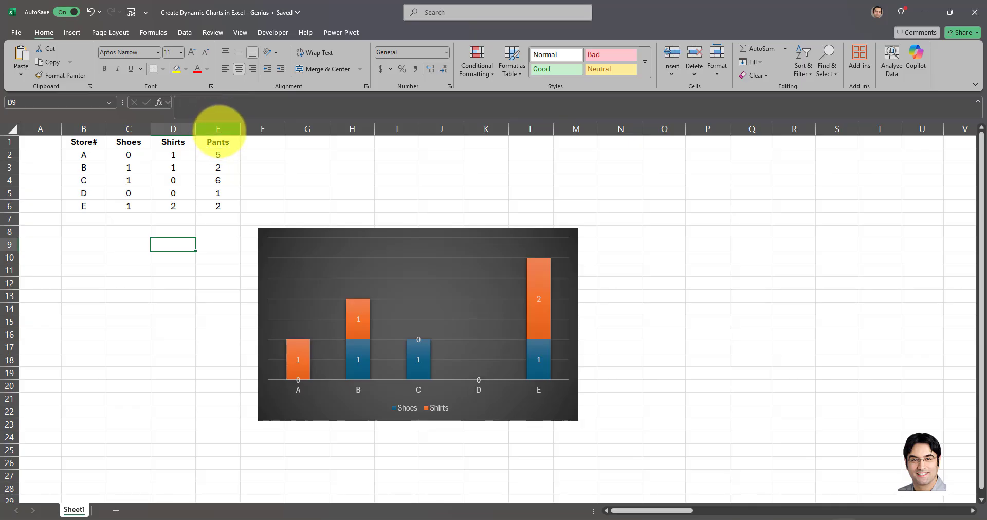
# Delete the whole Pants column from the sheet.
pyautogui.click(218, 129)
pyautogui.rightClick(219, 131)
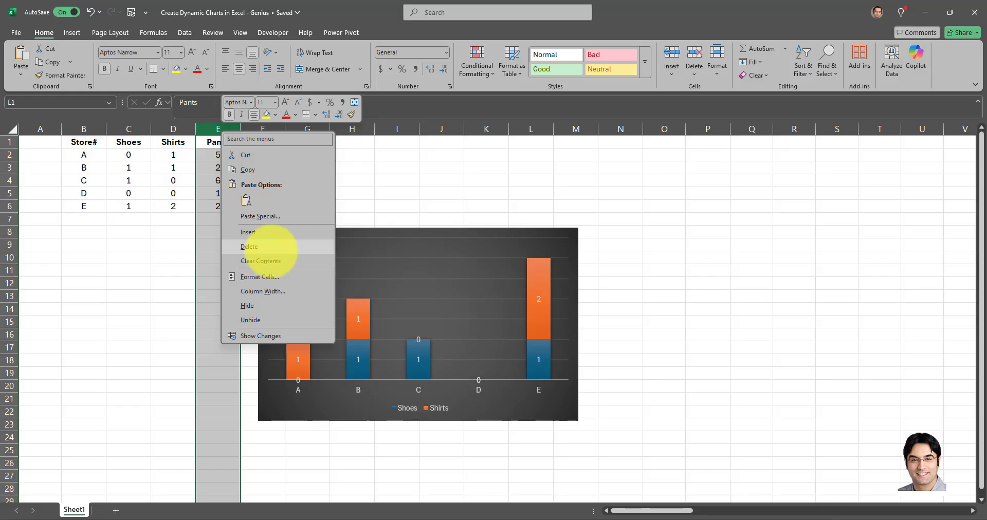
pyautogui.click(249, 247)
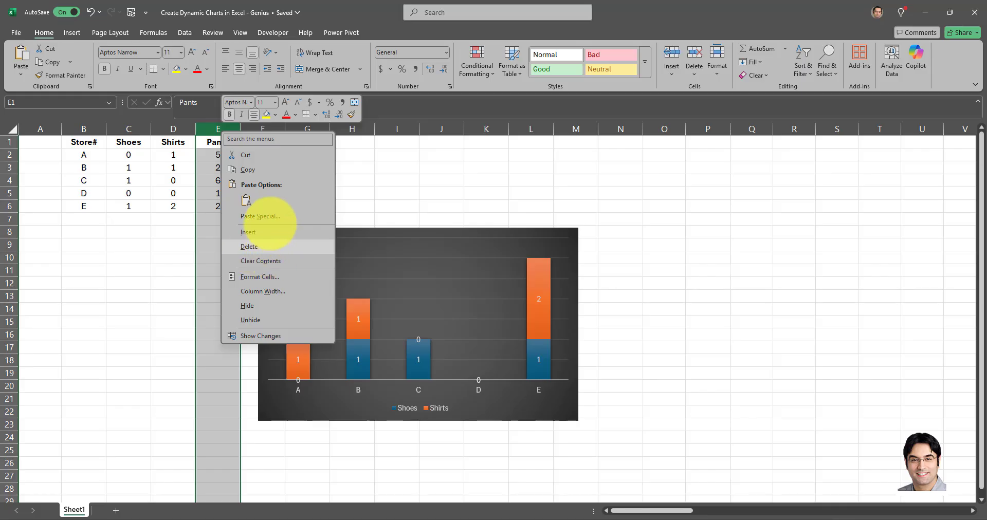
pyautogui.click(267, 218)
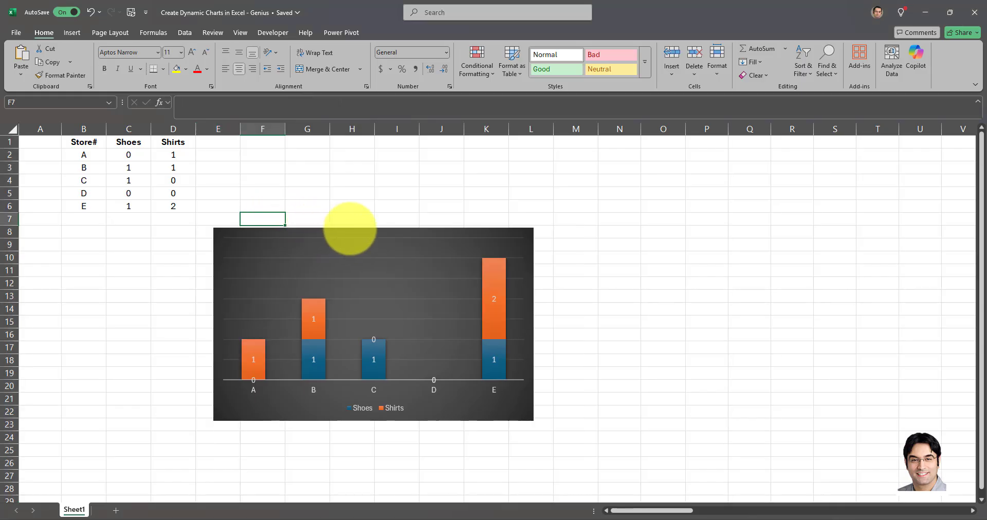
# Delete the stacked column chart of shoes and shirts by store.
pyautogui.click(345, 236)
pyautogui.press('Delete')
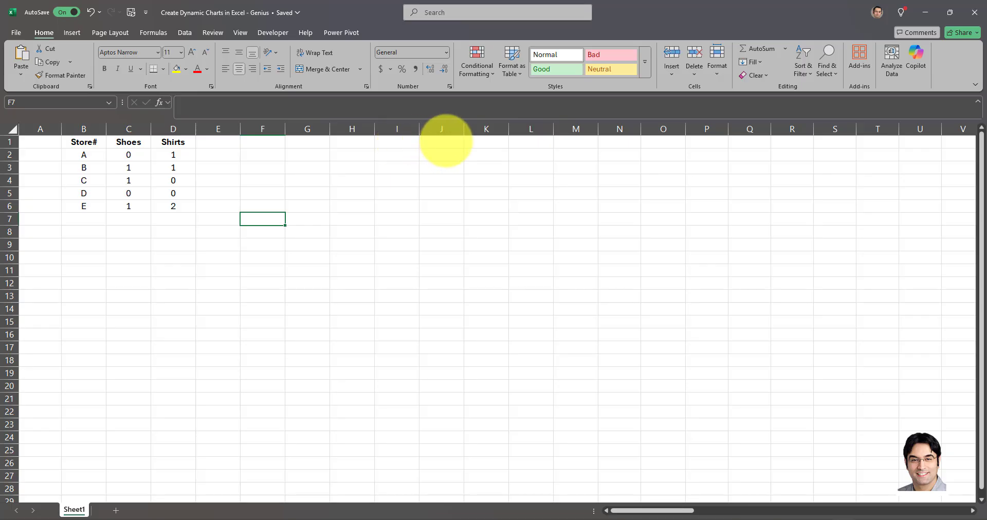
pyautogui.click(483, 142)
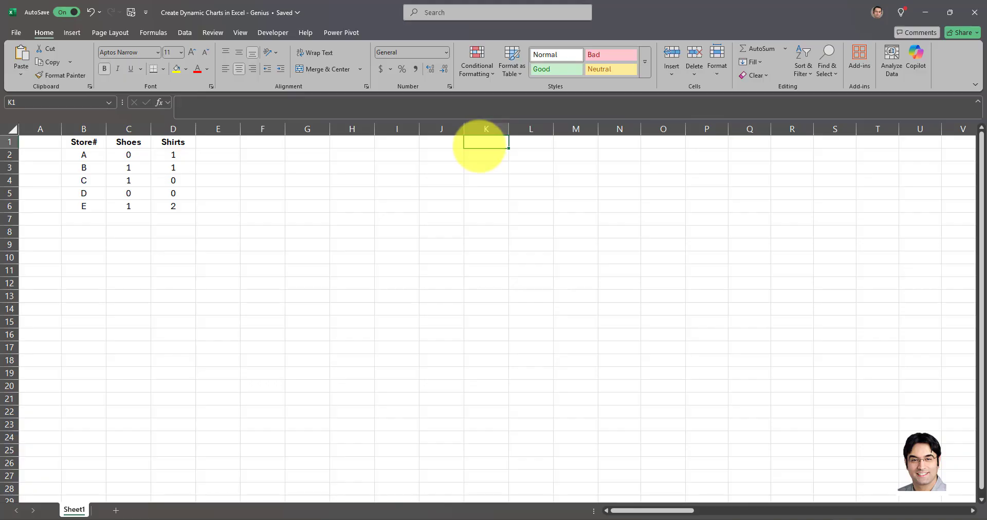
pyautogui.click(479, 154)
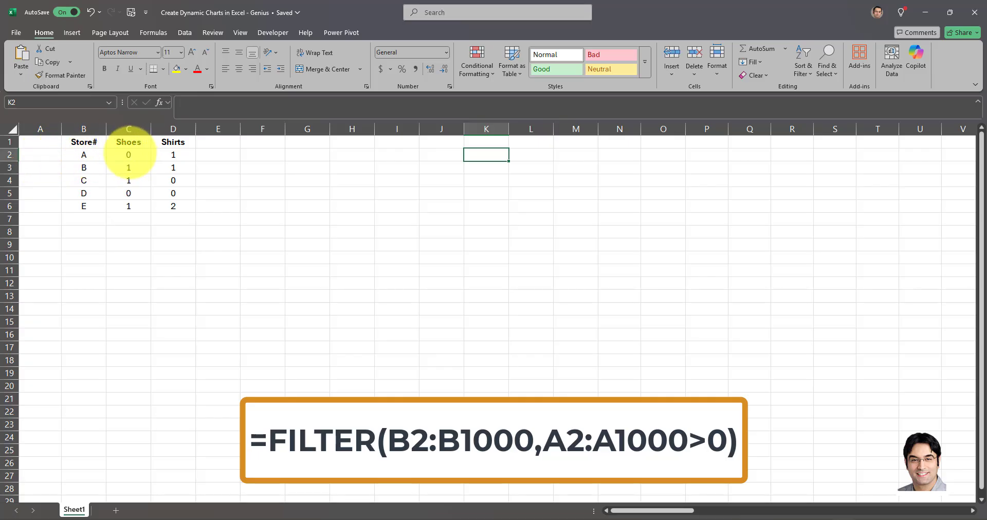
# Total each row with =SUM(C2:H2) entered in A2 and filled down to A26, with the results centered.
pyautogui.click(36, 155)
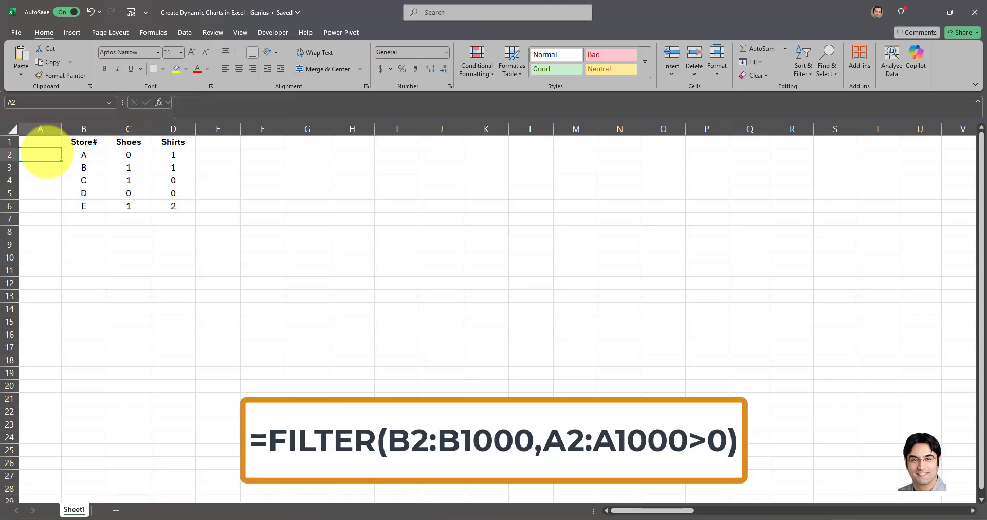
pyautogui.write('=SUM(')
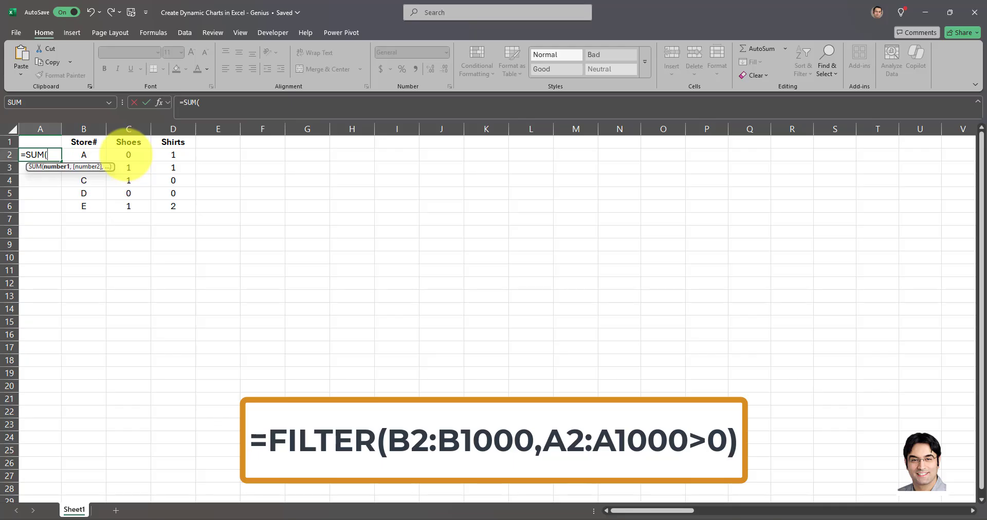
pyautogui.moveTo(129, 155); pyautogui.dragTo(342, 154)
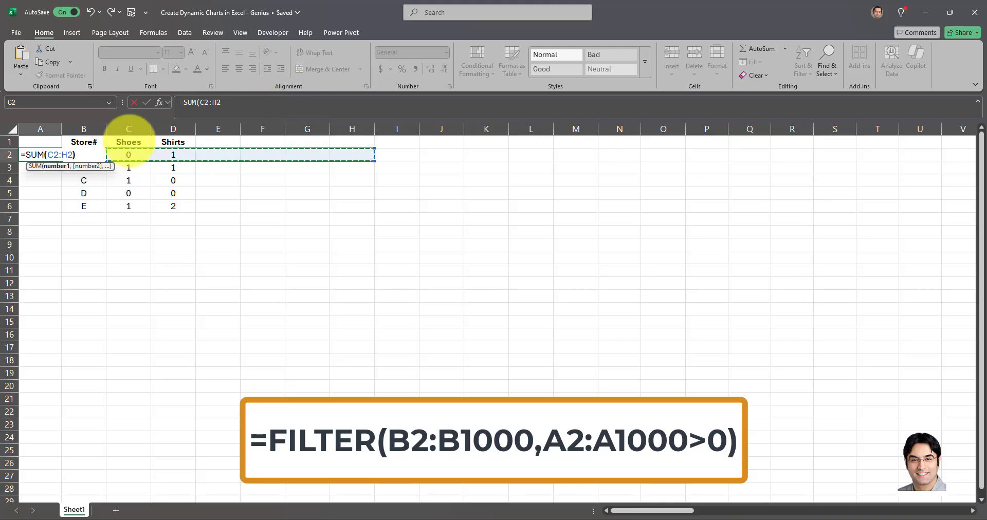
pyautogui.press('Return')
pyautogui.click(37, 155)
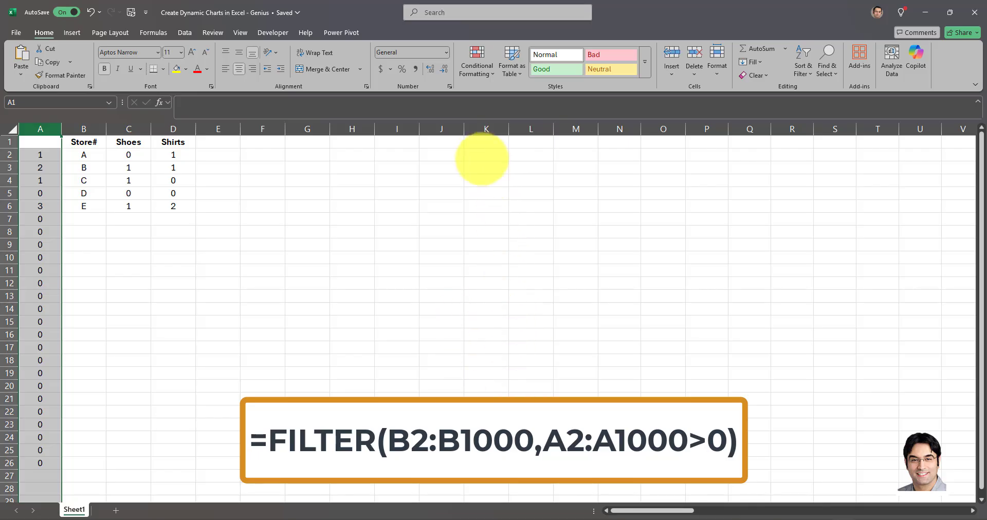
# Begin a FILTER formula in K2 with the store range B2:B1000 as its array.
pyautogui.click(485, 153)
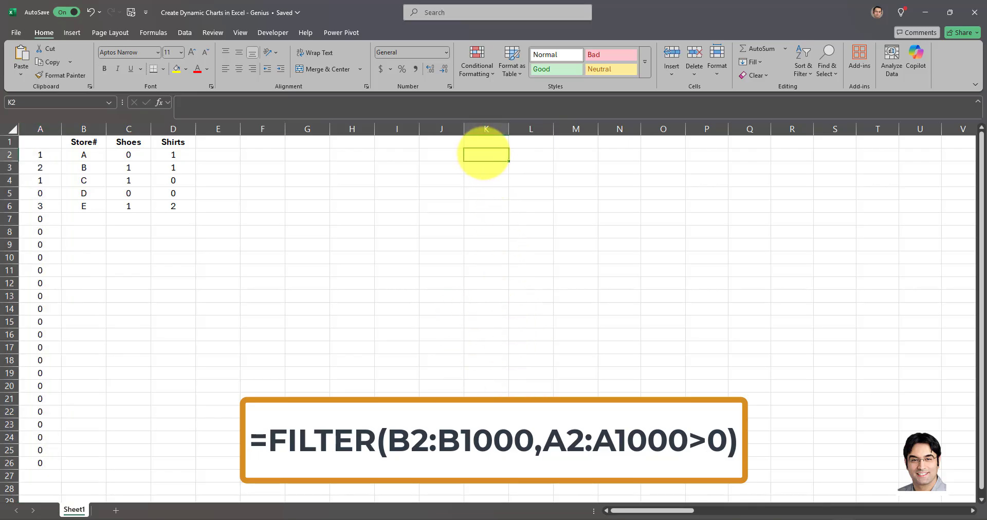
pyautogui.write('=FILTER(')
pyautogui.moveTo(84, 154); pyautogui.dragTo(77, 422)
pyautogui.click(232, 102)
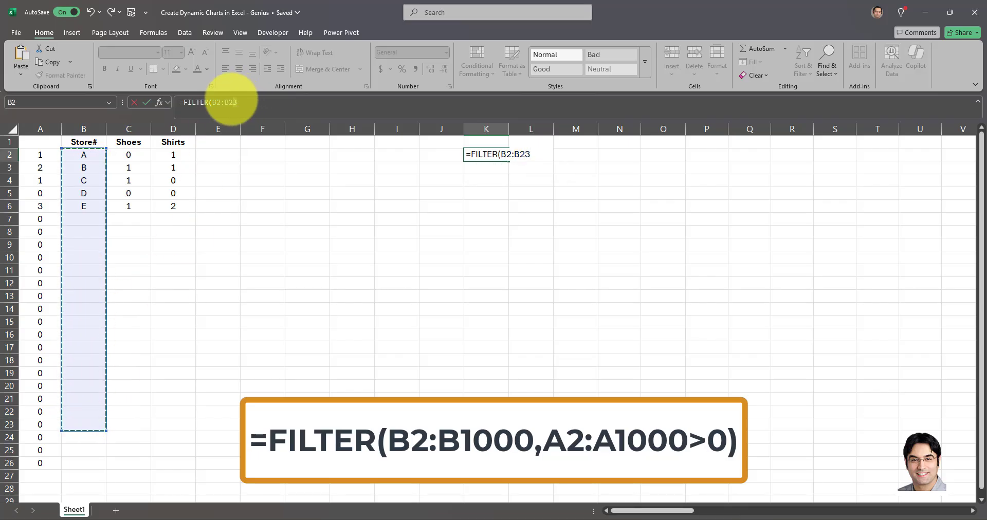
pyautogui.moveTo(231, 99); pyautogui.dragTo(228, 101)
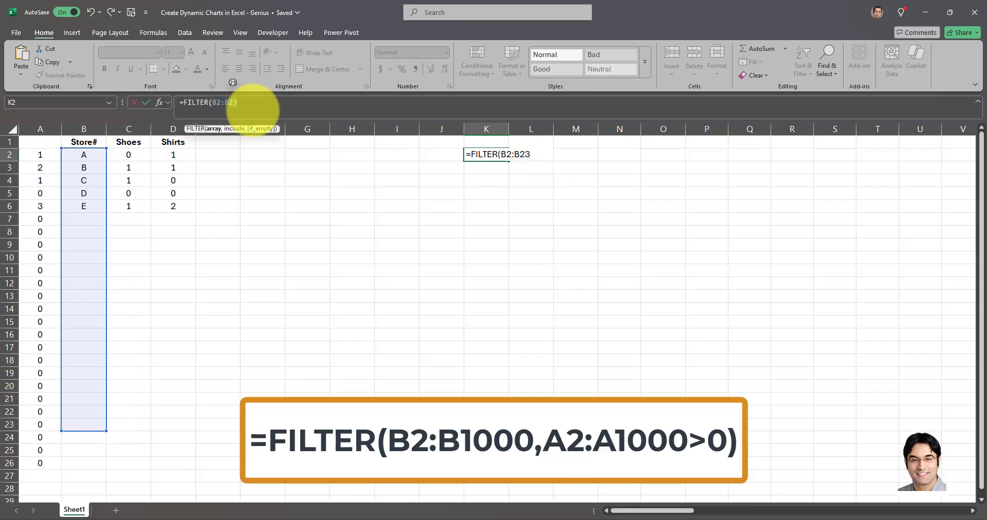
pyautogui.write('1000,')
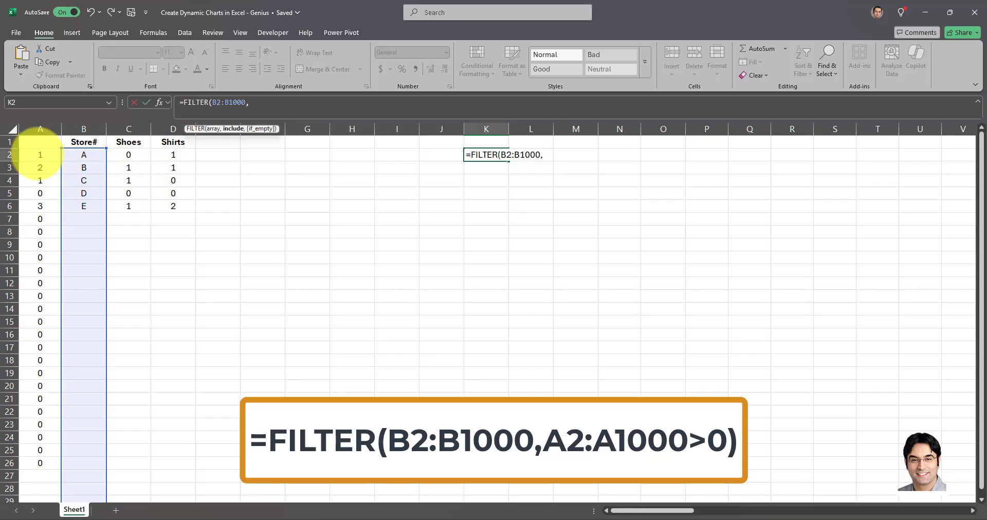
# Complete the FILTER formula in K2 with the include condition A2:A1000>0.
pyautogui.moveTo(41, 154); pyautogui.dragTo(21, 399)
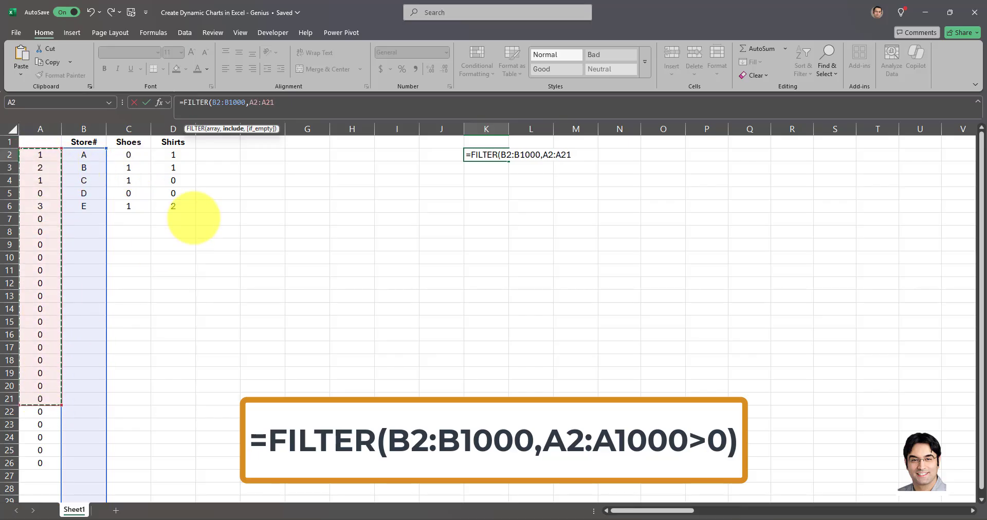
pyautogui.click(294, 109)
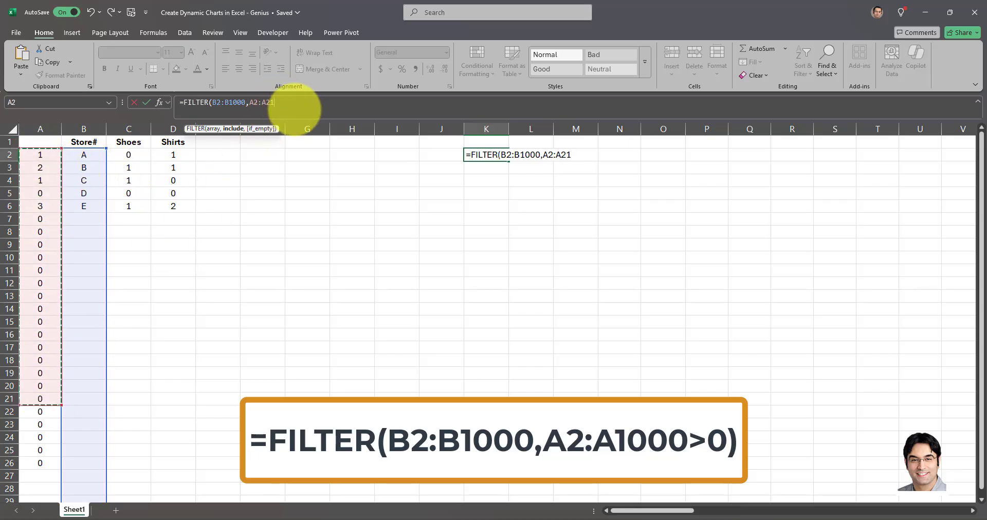
pyautogui.press('BackSpace')
pyautogui.press('BackSpace')
pyautogui.write('1000')
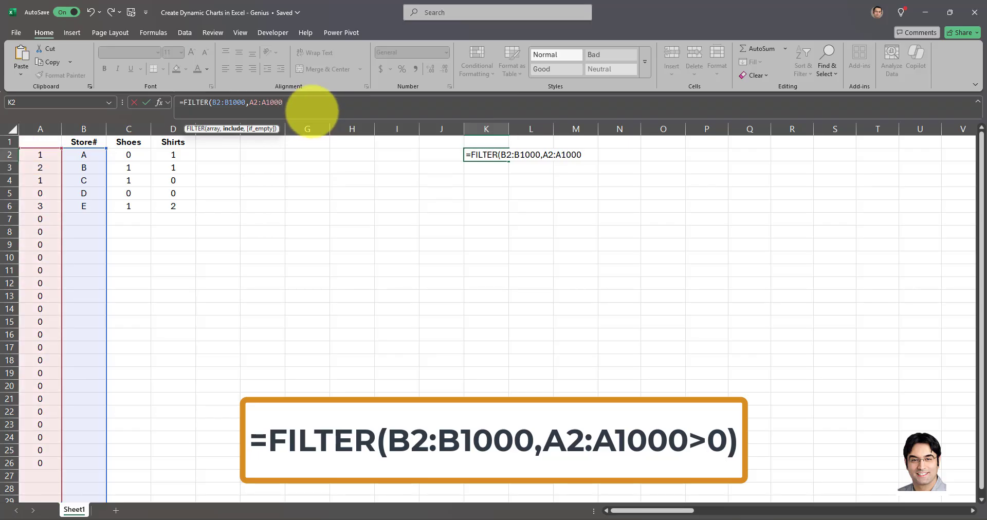
pyautogui.write('>0)')
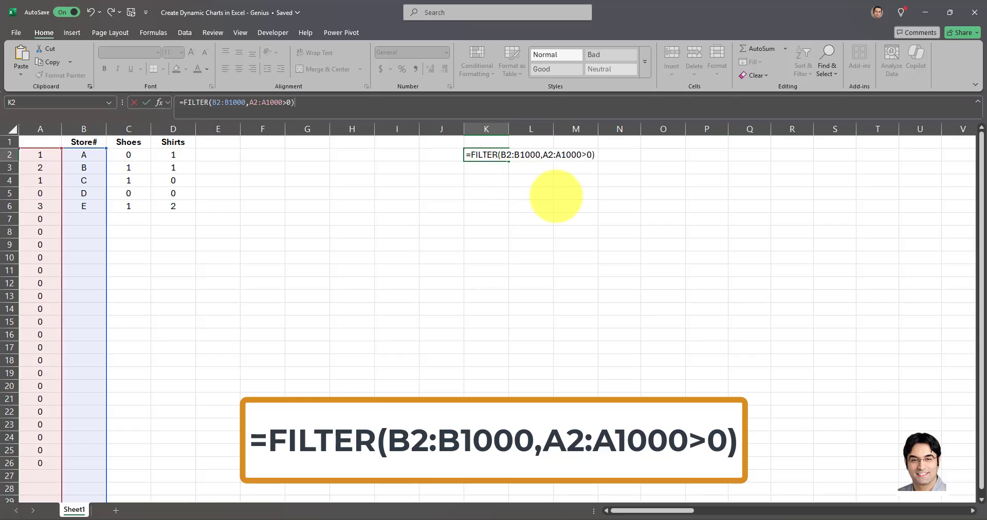
pyautogui.press('Return')
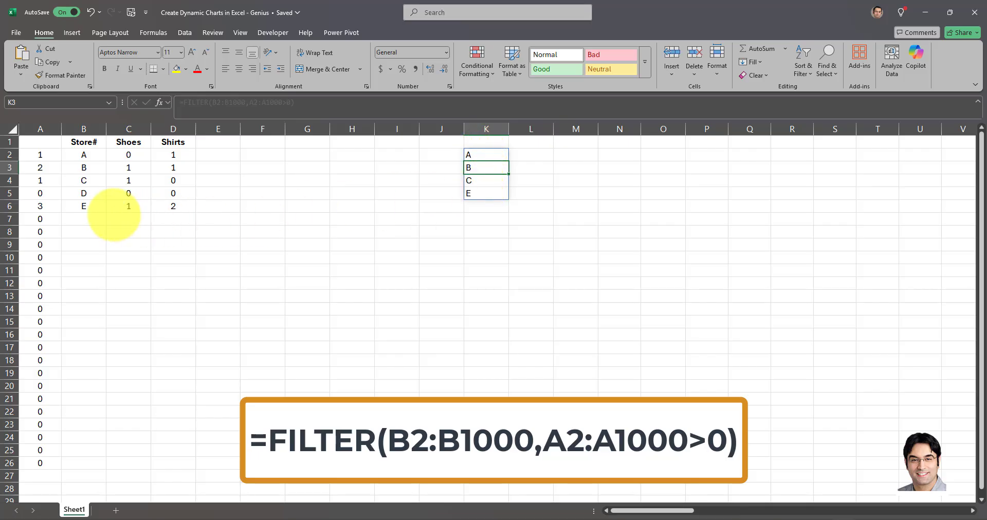
# Link cell K1 to the Store# header in B1.
pyautogui.click(486, 142)
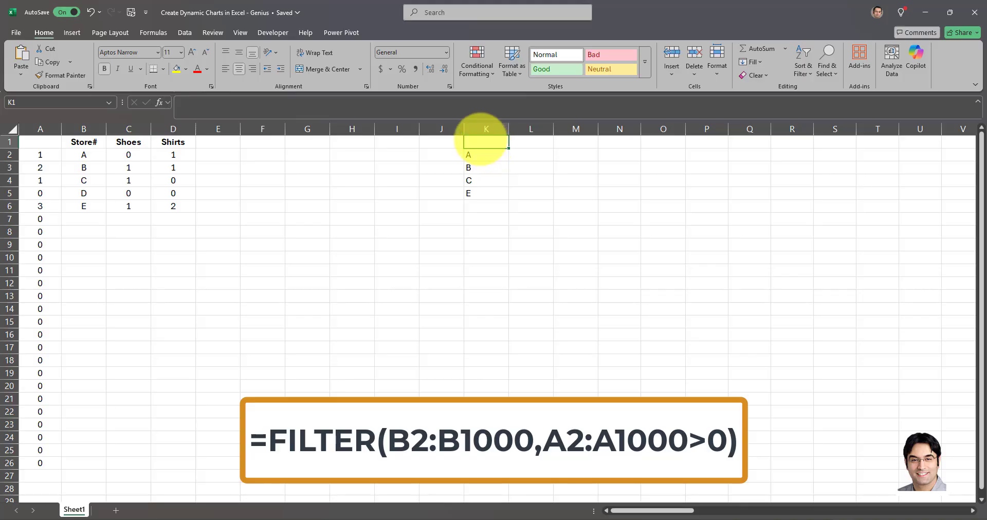
pyautogui.write('=')
pyautogui.click(84, 142)
pyautogui.press('Return')
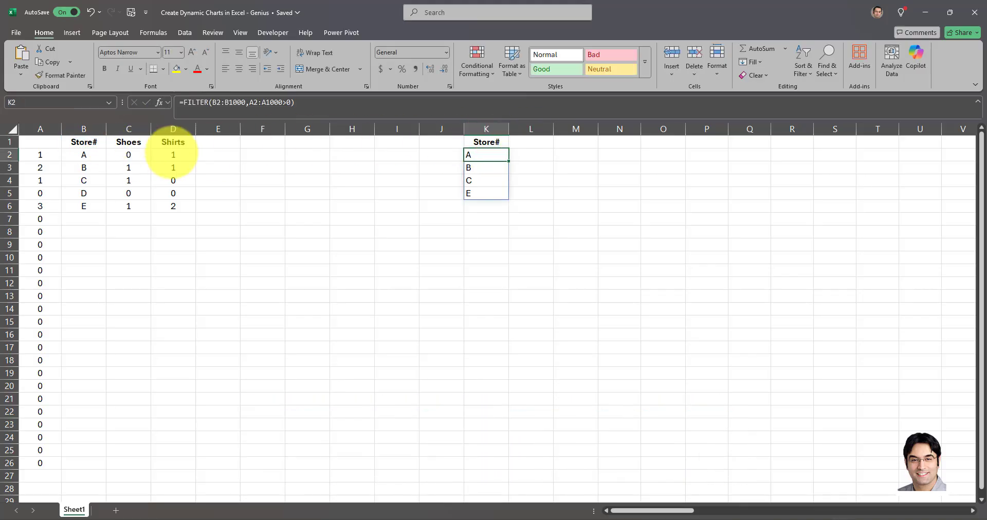
# Enter =IF(C1="","",C1) in L1 and fill it across to Q1 to bring over the product headers.
pyautogui.press('Up')
pyautogui.press('Right')
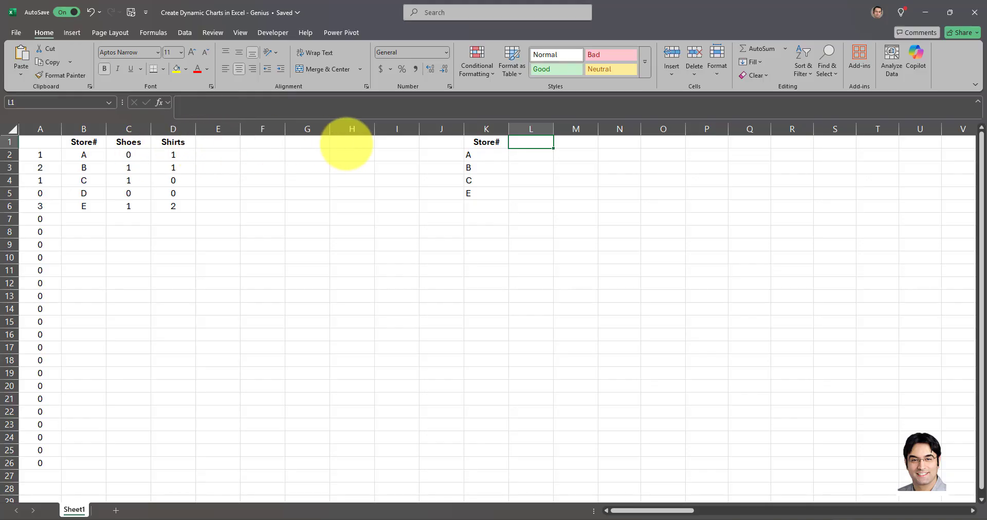
pyautogui.write('=IF(')
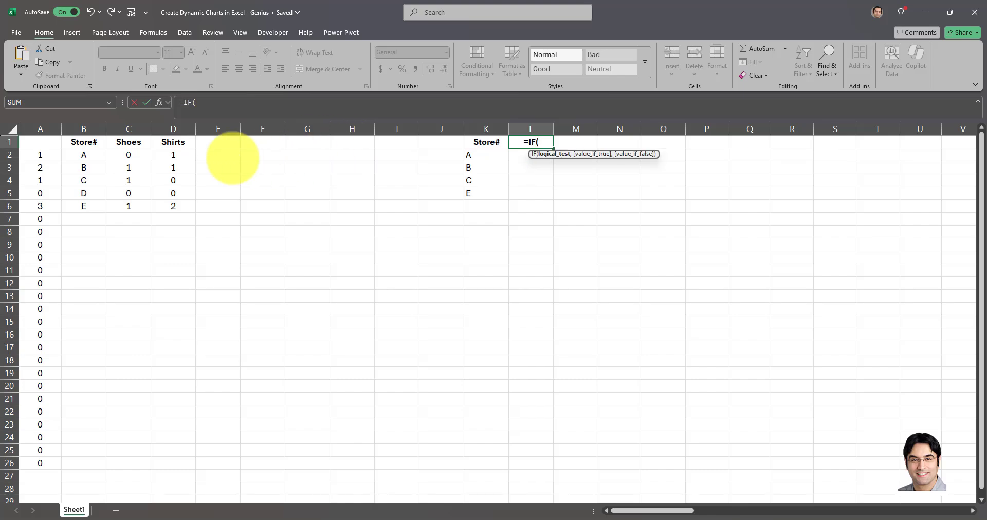
pyautogui.click(136, 143)
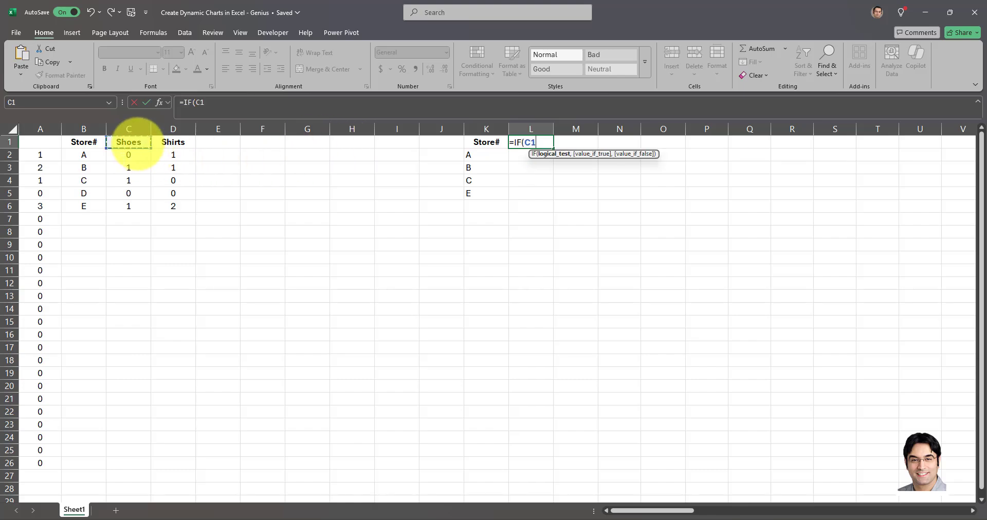
pyautogui.write('="","",C1')
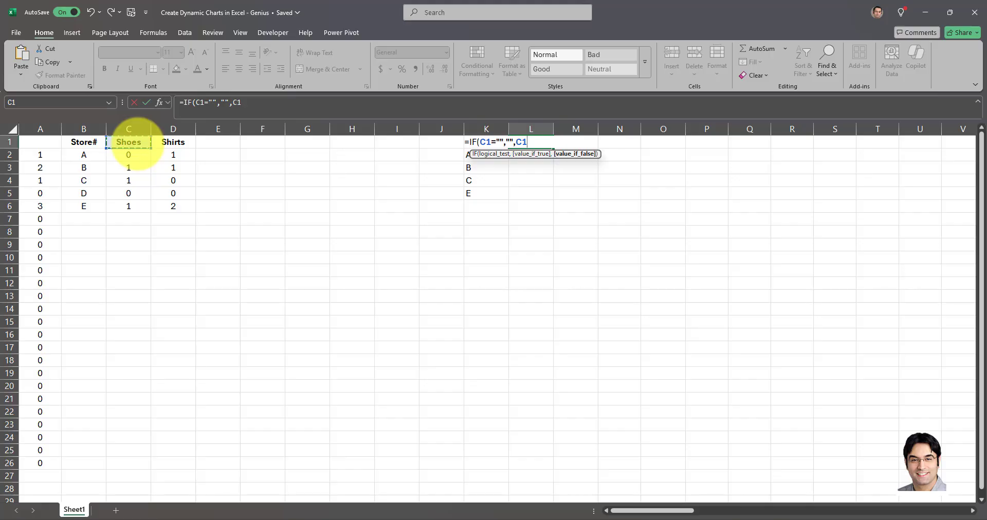
pyautogui.write(')')
pyautogui.press('Return')
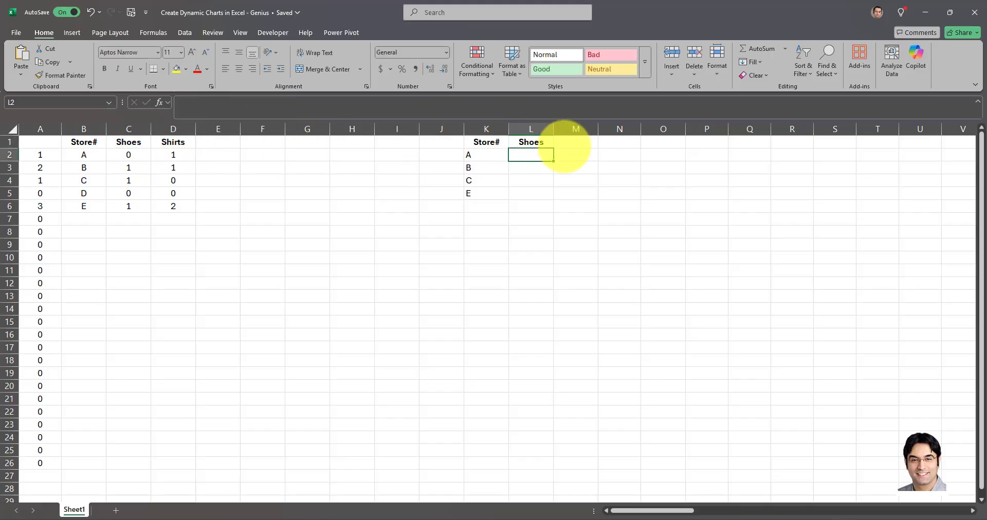
pyautogui.click(534, 142)
pyautogui.moveTo(546, 144); pyautogui.dragTo(747, 139)
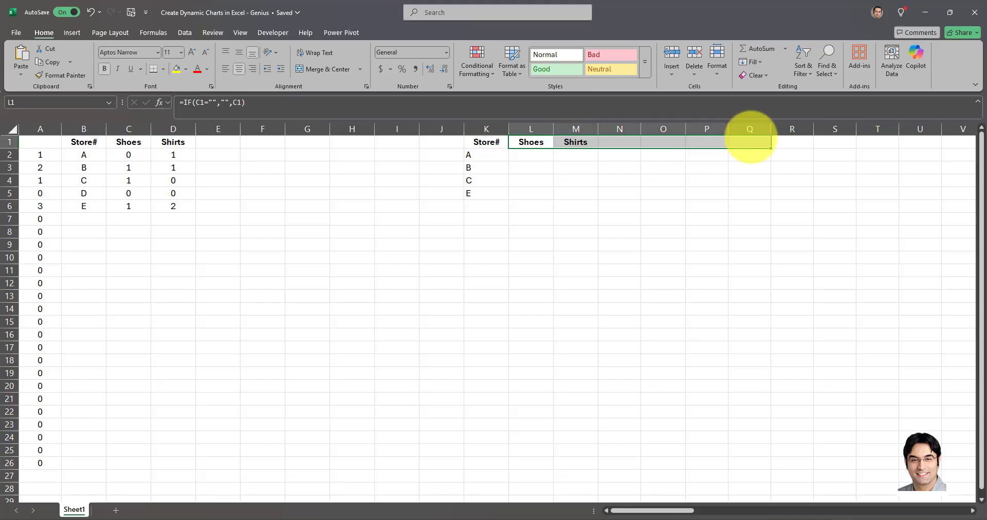
pyautogui.click(566, 167)
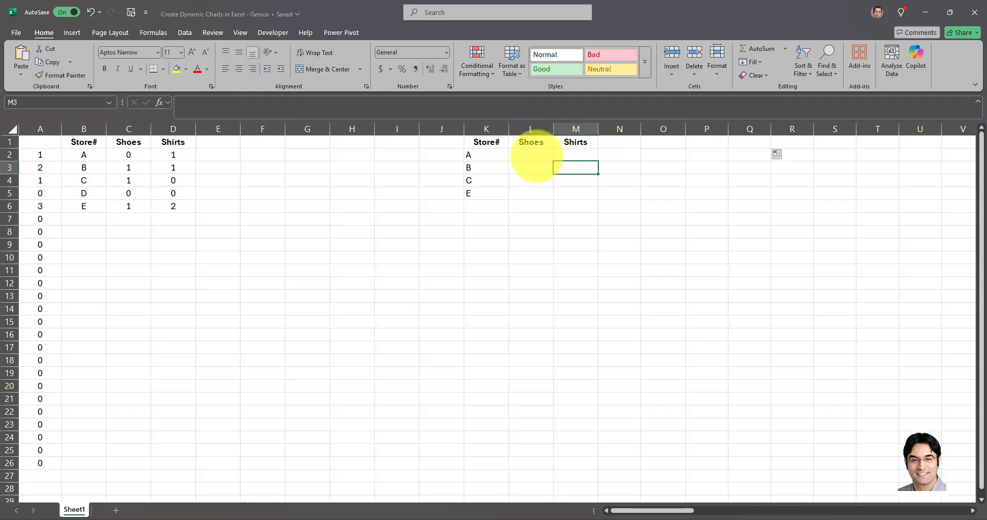
# Begin a VLOOKUP formula in L2 with $K2 as the lookup value and columns $B:$H as the table array.
pyautogui.click(535, 155)
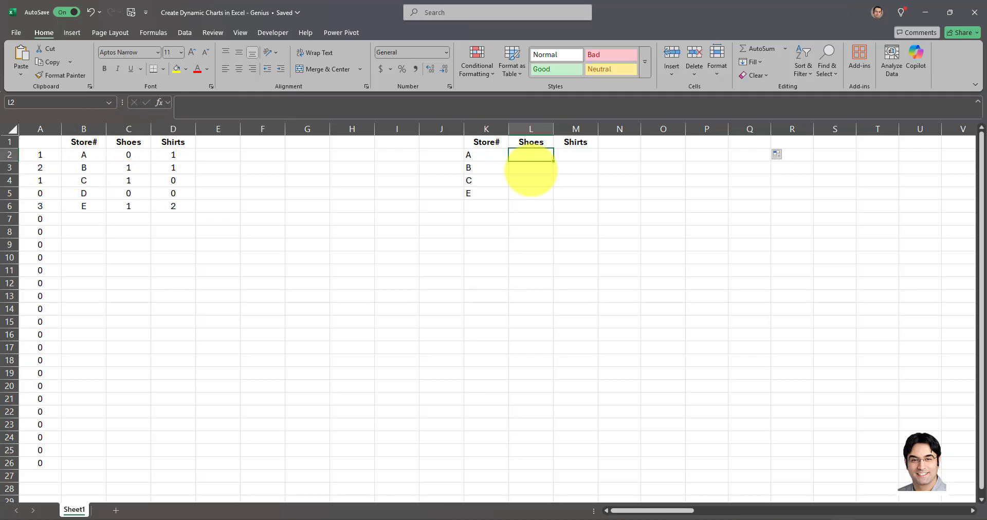
pyautogui.write('=')
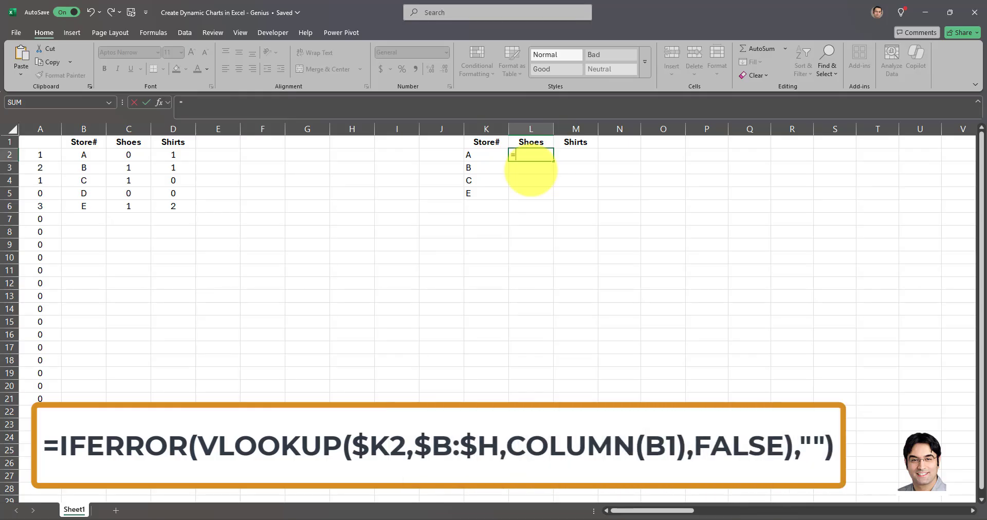
pyautogui.write('VLOOKUP(')
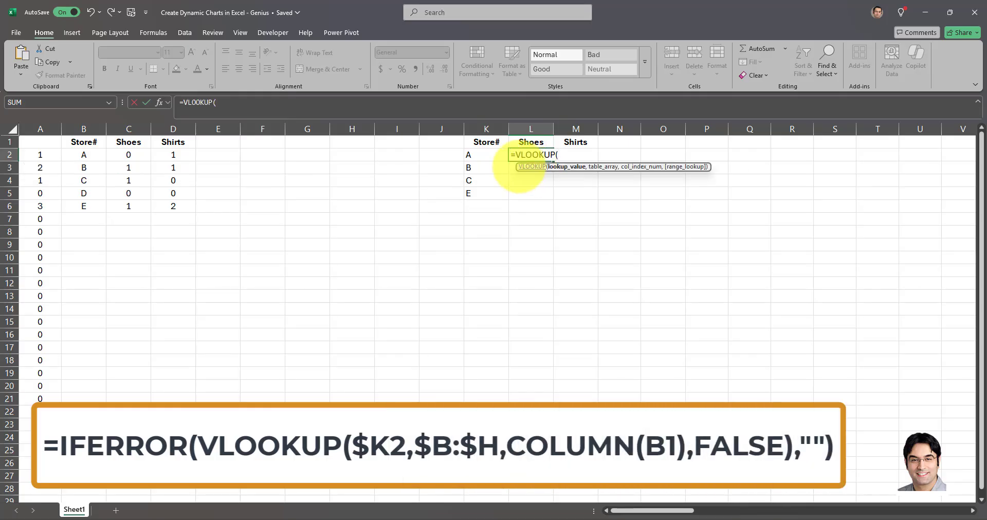
pyautogui.click(486, 155)
pyautogui.write(',')
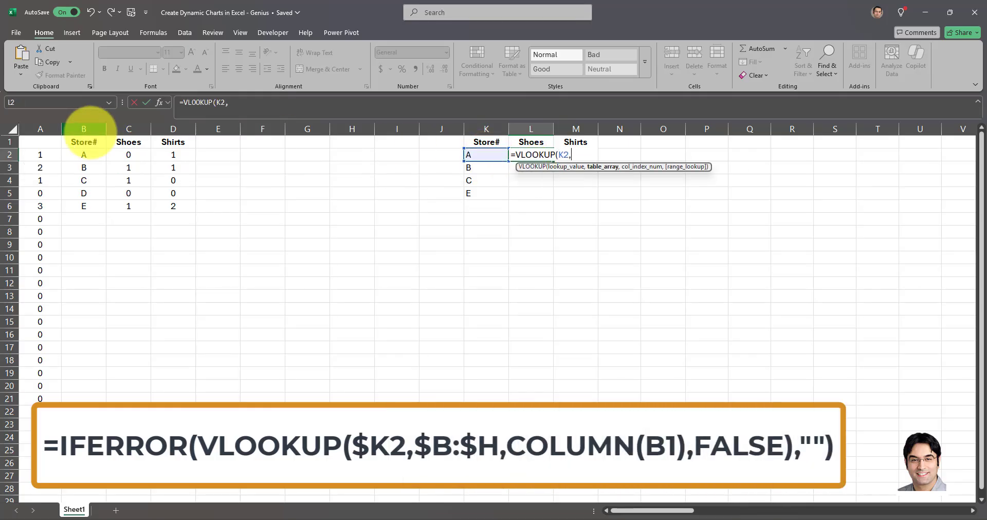
pyautogui.moveTo(83, 129); pyautogui.dragTo(352, 129)
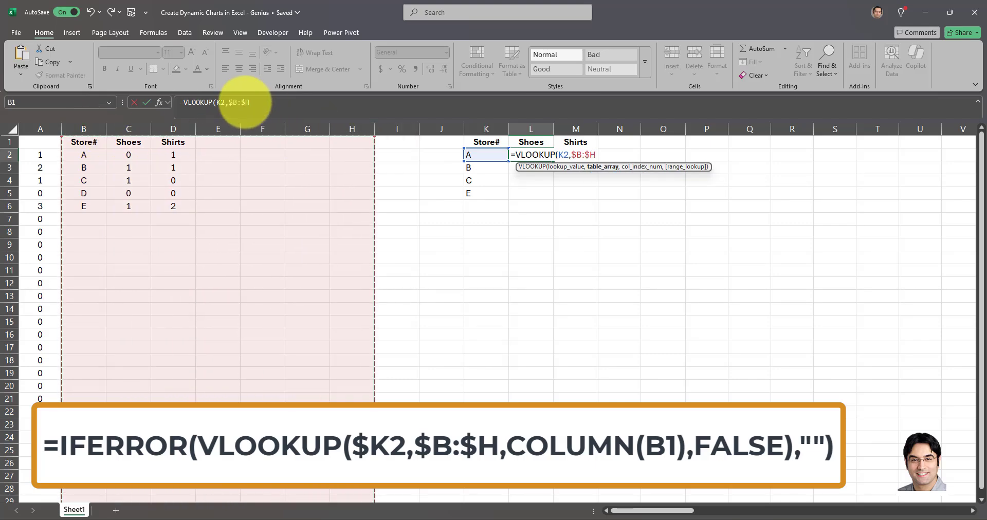
pyautogui.click(219, 101)
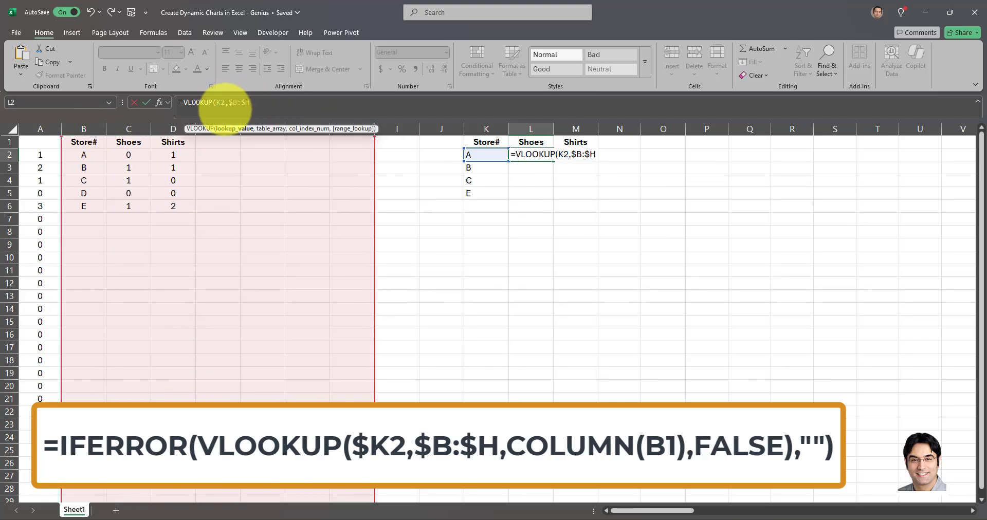
pyautogui.write('$')
# Complete the VLOOKUP formula in L2 with COLUMN(B1) as the column index and FALSE for an exact match.
pyautogui.click(267, 102)
pyautogui.write(',COLUMN')
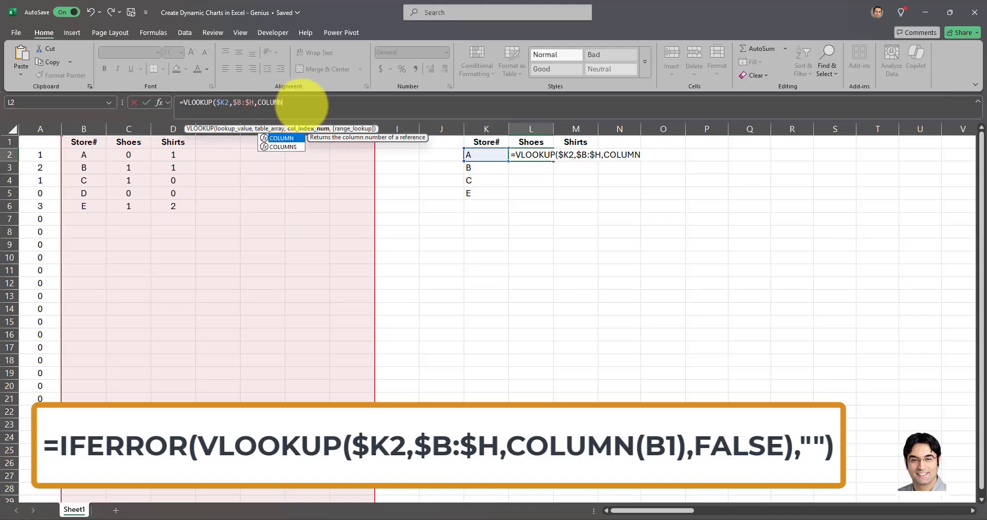
pyautogui.write('(')
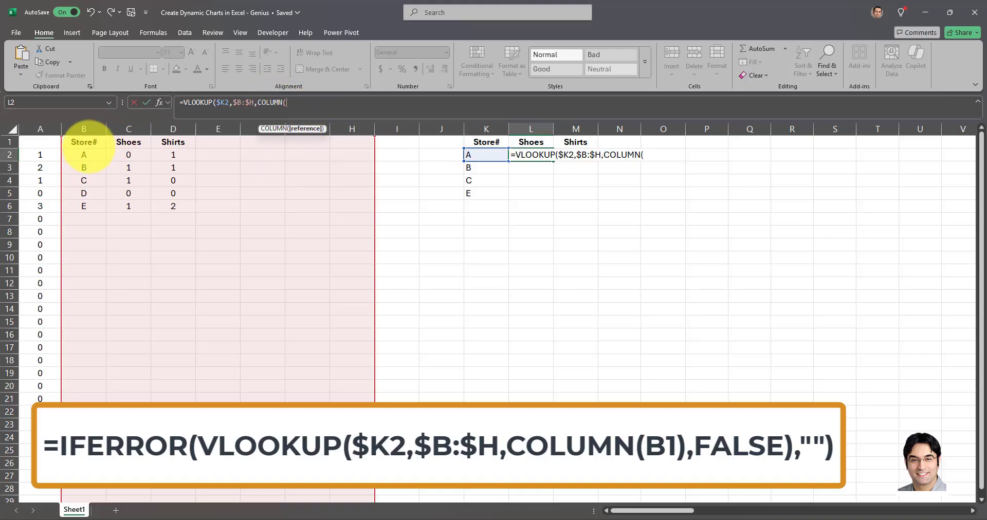
pyautogui.click(84, 144)
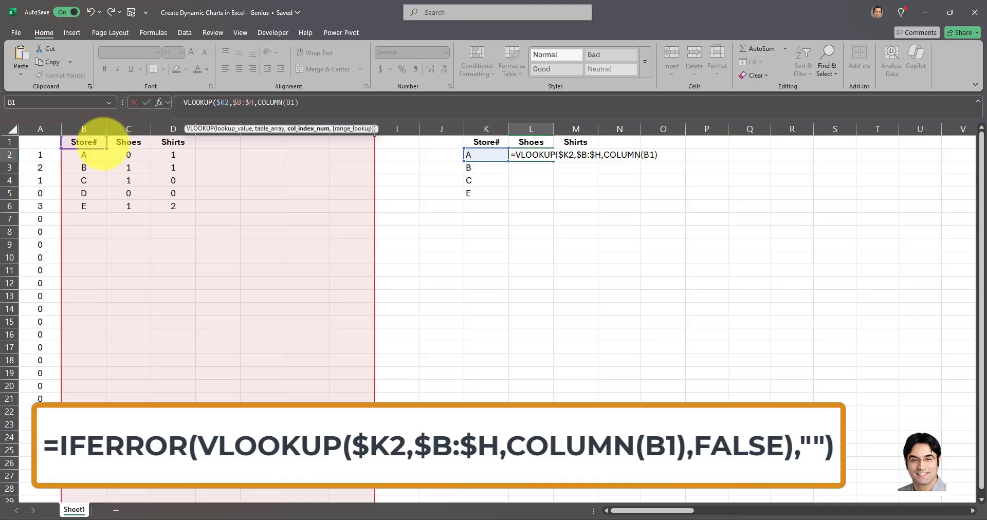
pyautogui.write('),FALSE)')
pyautogui.hotkey('ctrl', 'Return')
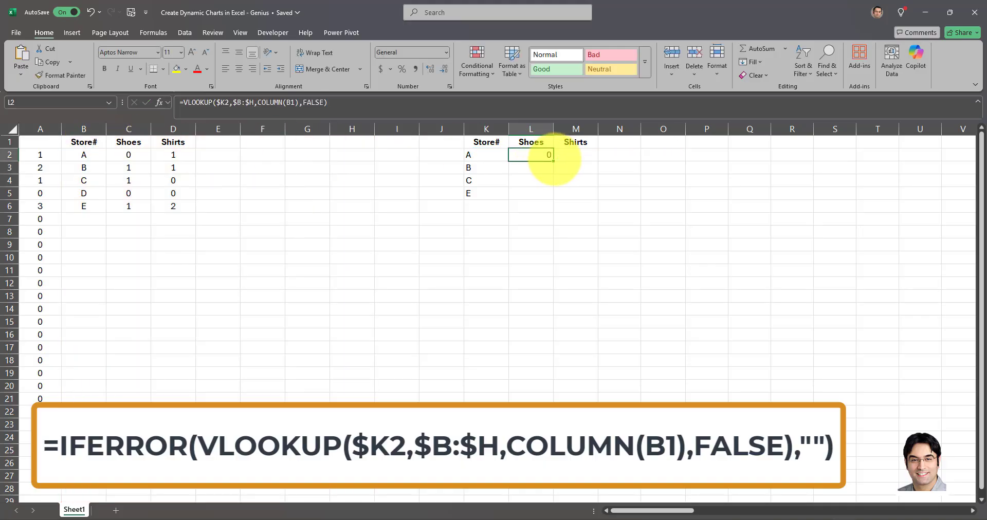
# Fill the VLOOKUP formula from L2 across to Q2 and down the rows below.
pyautogui.moveTo(554, 160); pyautogui.dragTo(753, 158)
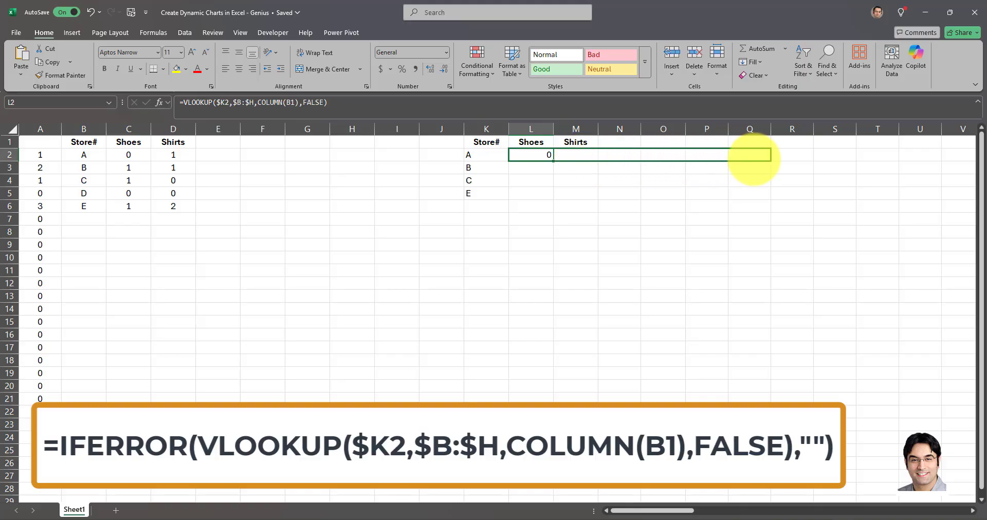
pyautogui.moveTo(753, 159); pyautogui.dragTo(749, 160)
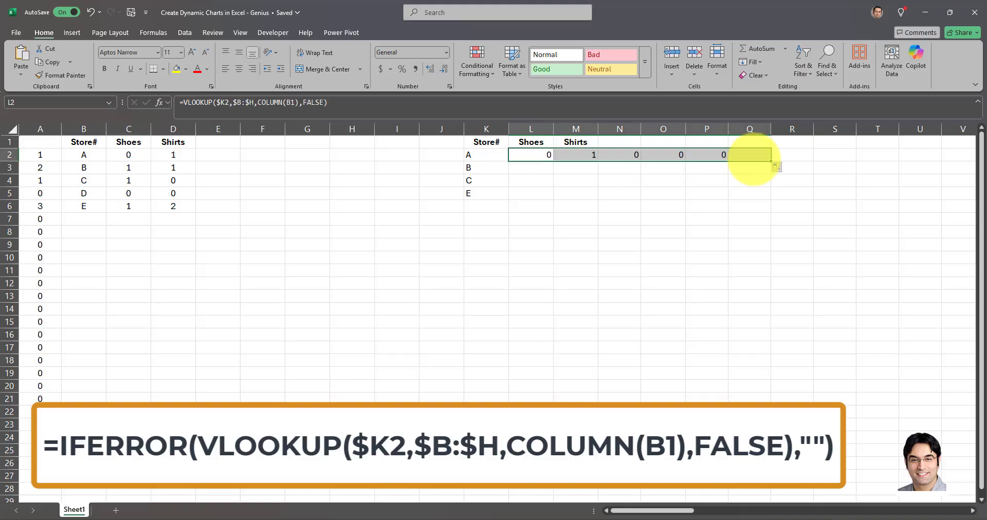
pyautogui.moveTo(529, 154); pyautogui.dragTo(755, 419)
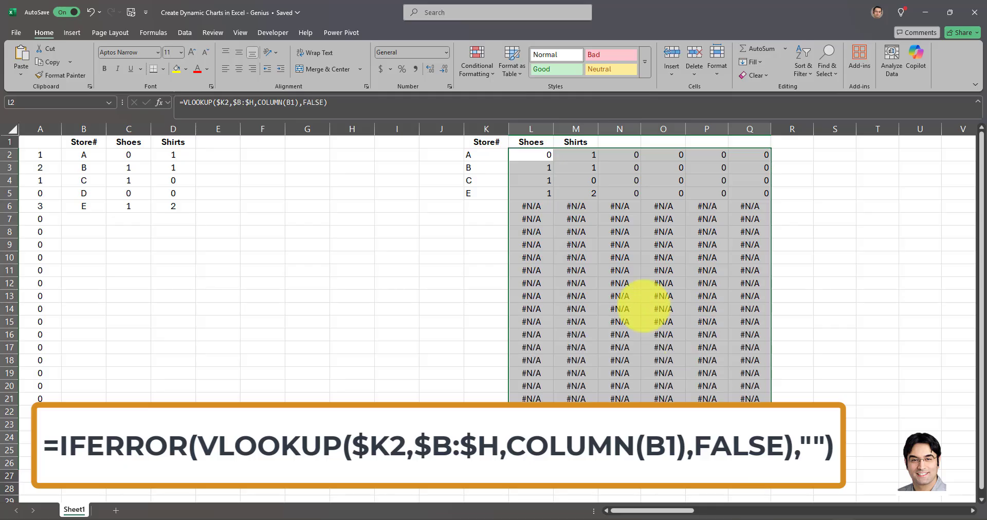
# Wrap the VLOOKUP in L2 in IFERROR with "" as the fallback, and refill it across to column Q and down.
pyautogui.click(535, 156)
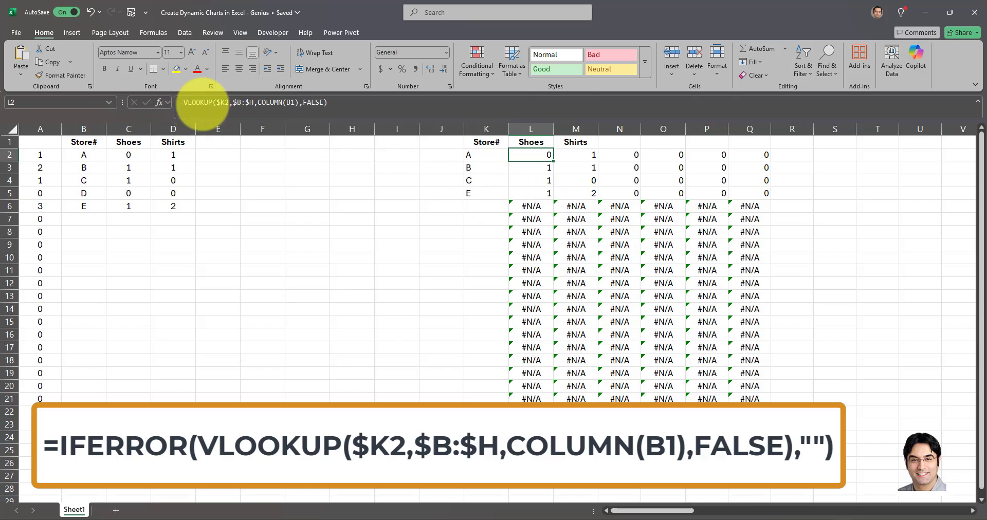
pyautogui.click(188, 105)
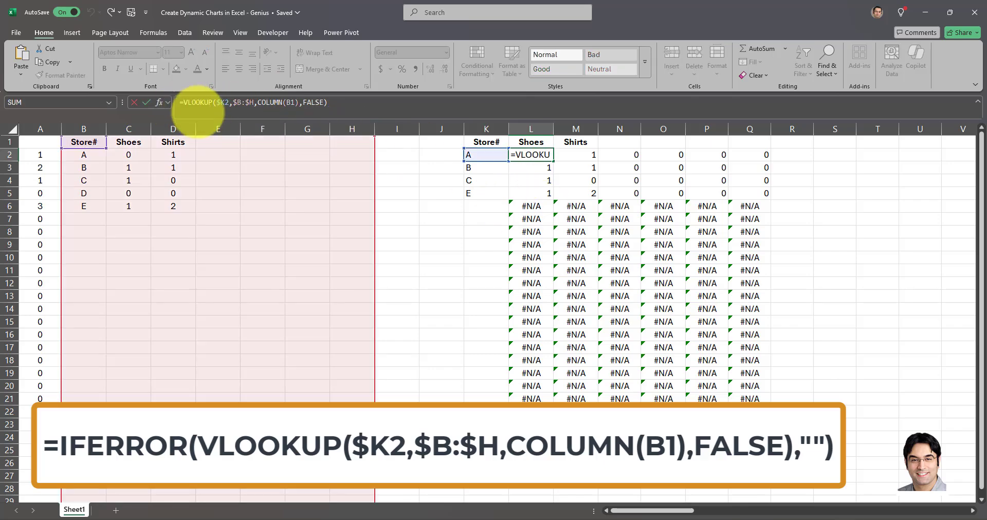
pyautogui.write('IFERROR(')
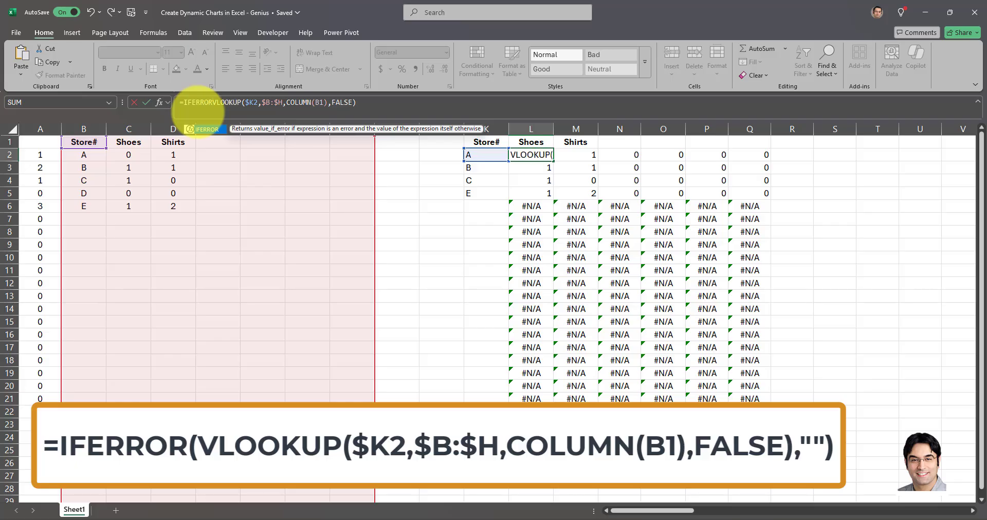
pyautogui.click(388, 106)
pyautogui.write(',"")')
pyautogui.hotkey('ctrl', 'Return')
pyautogui.moveTo(554, 161); pyautogui.dragTo(768, 168)
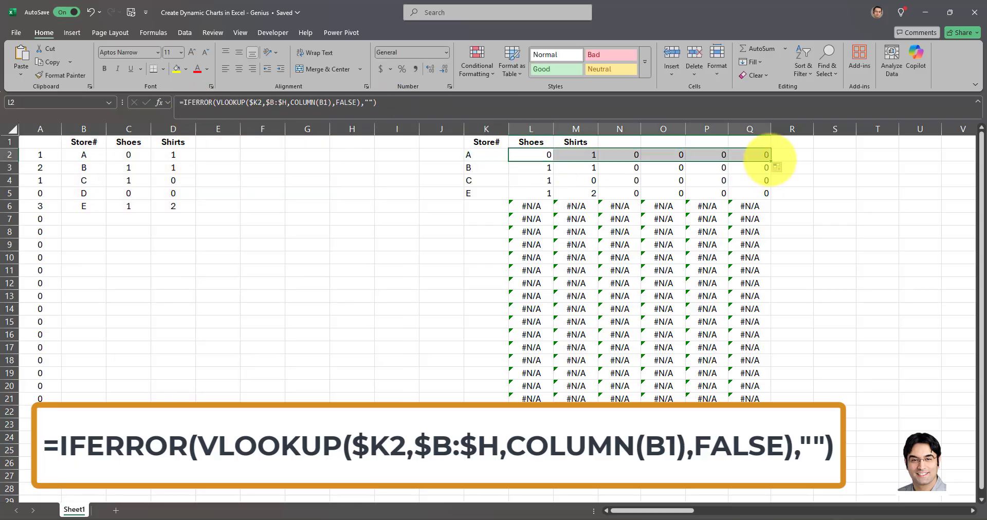
pyautogui.doubleClick(770, 160)
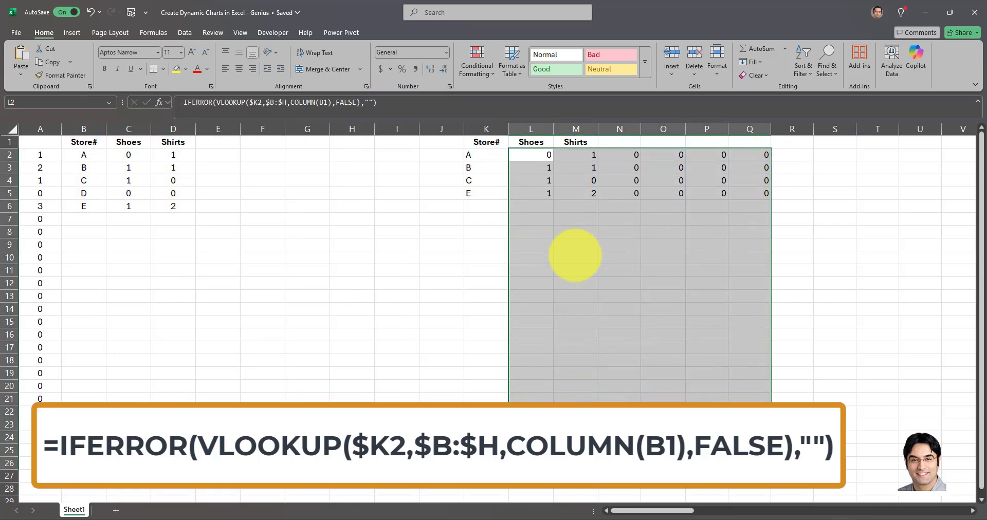
# Center the lookup values in columns L to Q and the store list in column K.
pyautogui.click(239, 68)
pyautogui.click(468, 229)
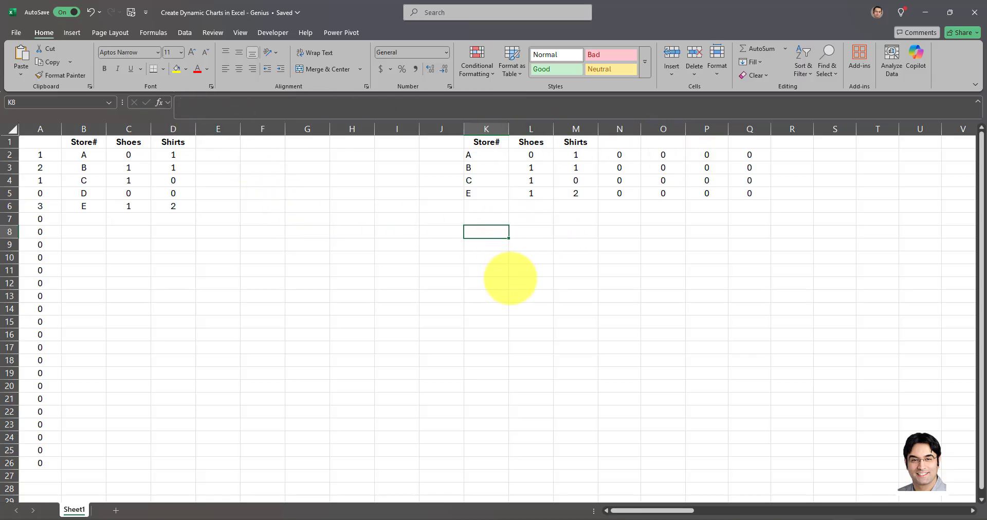
pyautogui.click(491, 129)
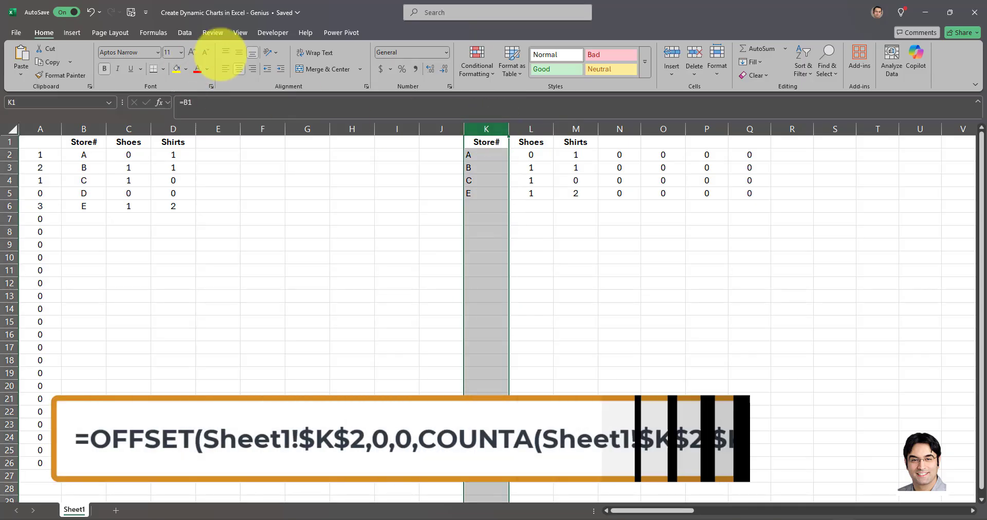
pyautogui.click(239, 68)
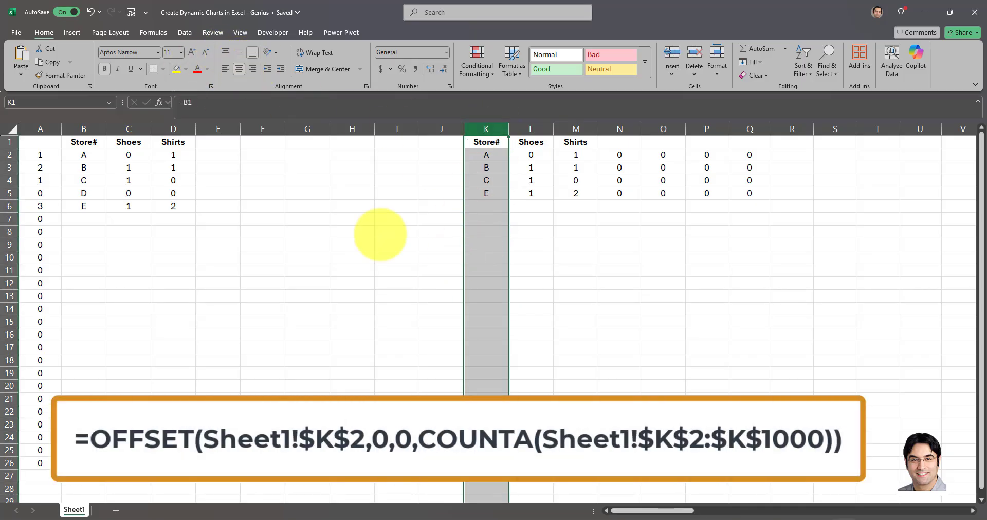
pyautogui.click(339, 268)
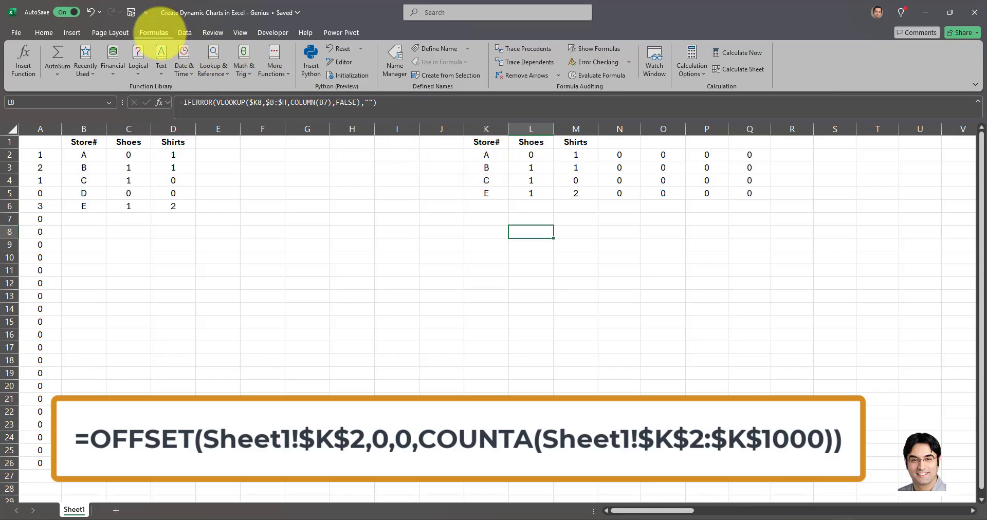
# Define the workbook name XAxis as =OFFSET(Sheet1!$K$2,0,0,COUNTA(Sheet1!$K$2:$K$1000)).
pyautogui.click(394, 64)
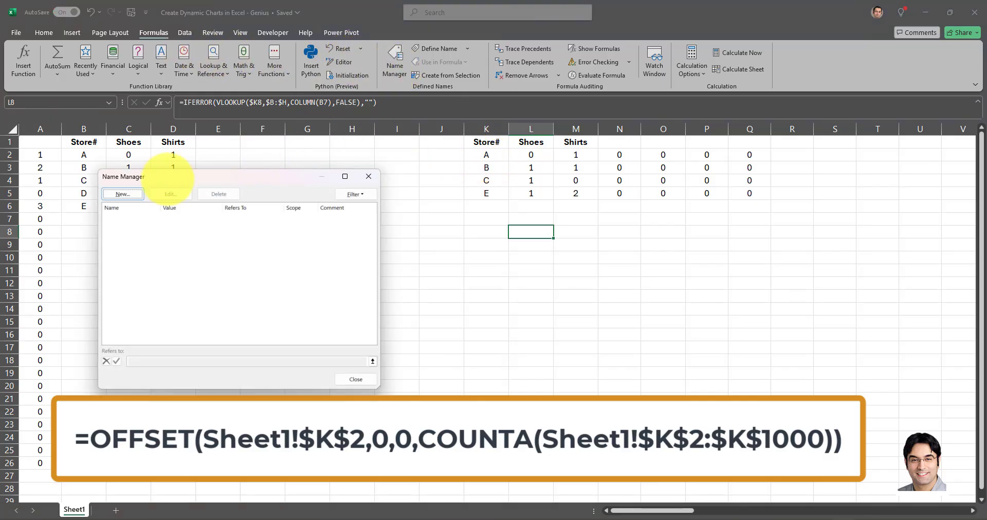
pyautogui.click(123, 194)
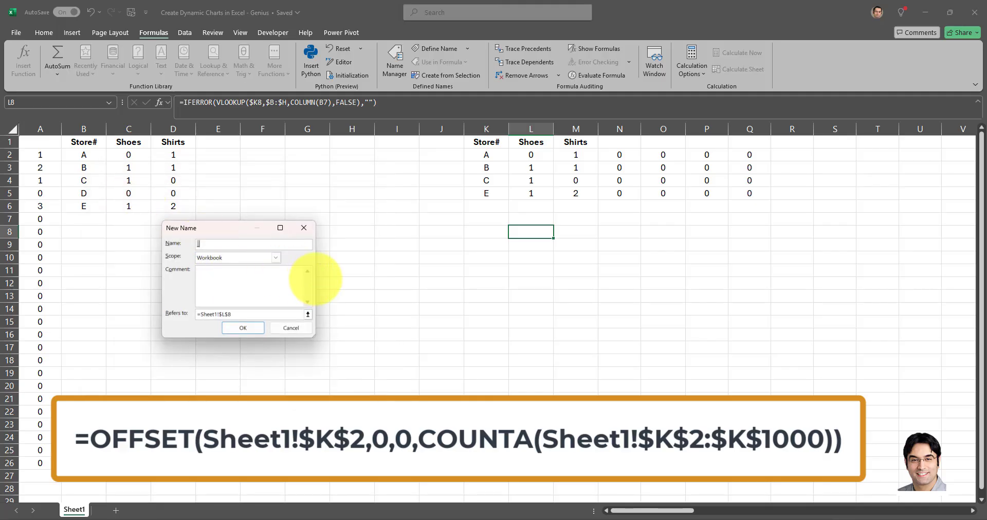
pyautogui.moveTo(315, 279); pyautogui.dragTo(558, 280)
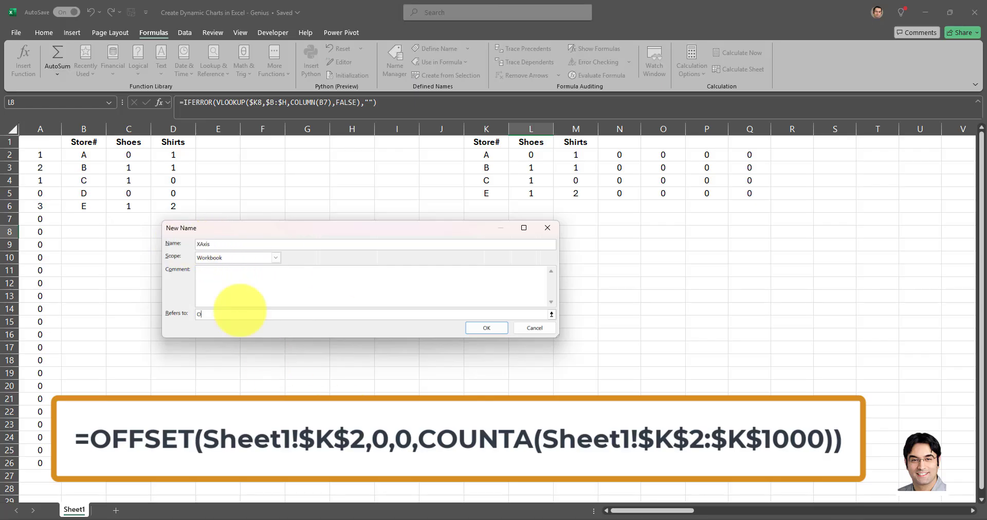
pyautogui.write('=OFFSET(Sheet1!$K$2,0,0,COUNTA(Sheet1!$K$2:$K$1000))')
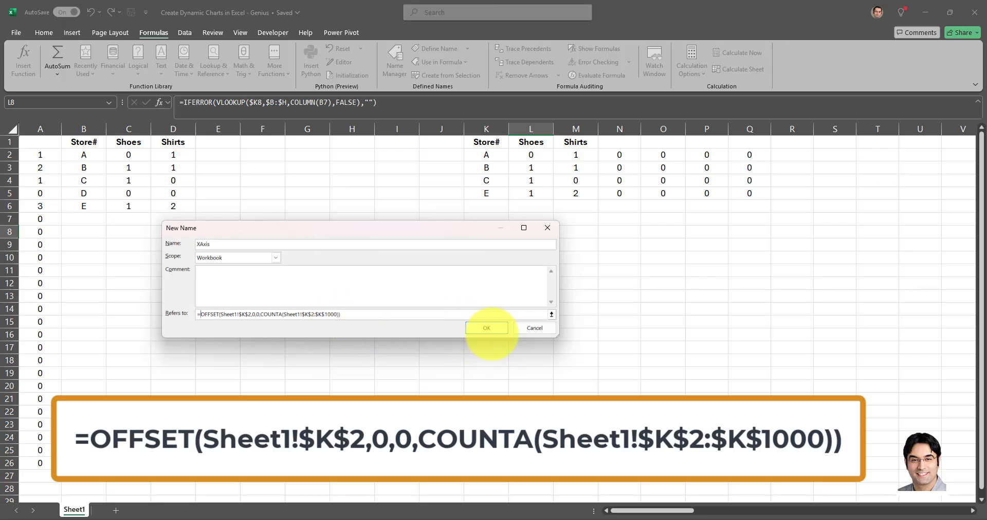
pyautogui.click(486, 328)
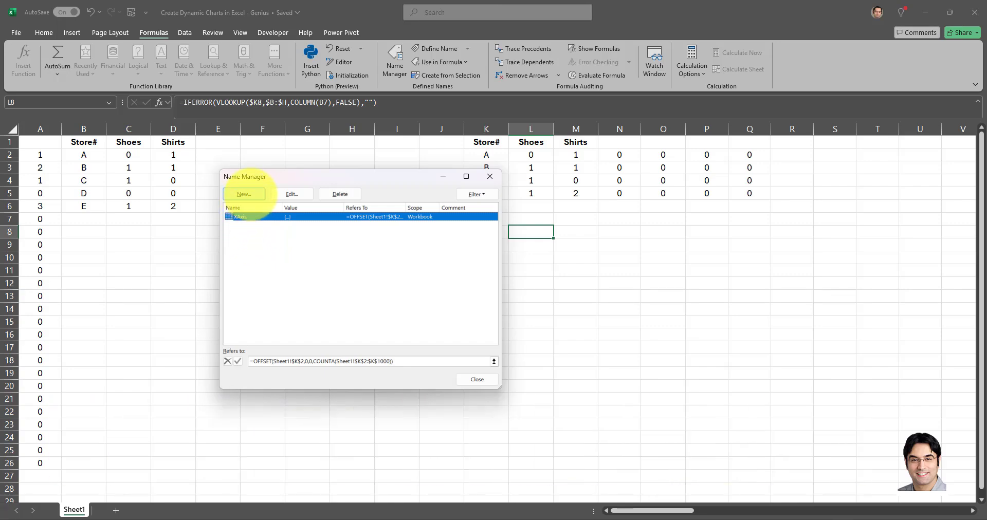
# Define the workbook name CATEGORY1 as =Sheet1!$L$2:INDEX(Sheet1!$L:$L,MATCH(1E+99,Sheet1!$L:$L)).
pyautogui.click(245, 194)
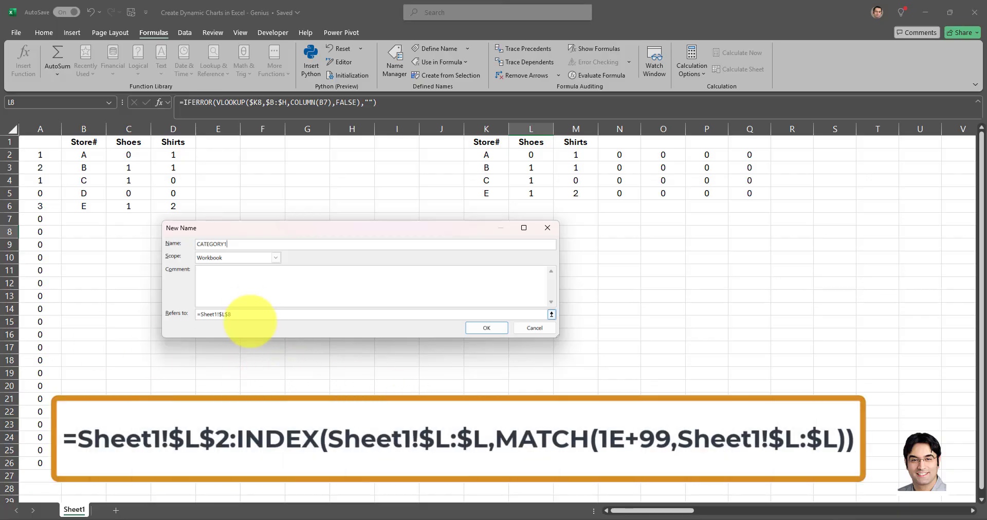
pyautogui.click(249, 316)
pyautogui.press('BackSpace')
pyautogui.press('BackSpace')
pyautogui.press('BackSpace')
pyautogui.press('BackSpace')
pyautogui.press('BackSpace')
pyautogui.press('BackSpace')
pyautogui.press('BackSpace')
pyautogui.press('BackSpace')
pyautogui.press('BackSpace')
pyautogui.press('BackSpace')
pyautogui.press('BackSpace')
pyautogui.click(534, 155)
pyautogui.write(':INDEX(')
pyautogui.click(538, 131)
pyautogui.write(',MATCH(1E+99,')
pyautogui.click(531, 129)
pyautogui.write('))')
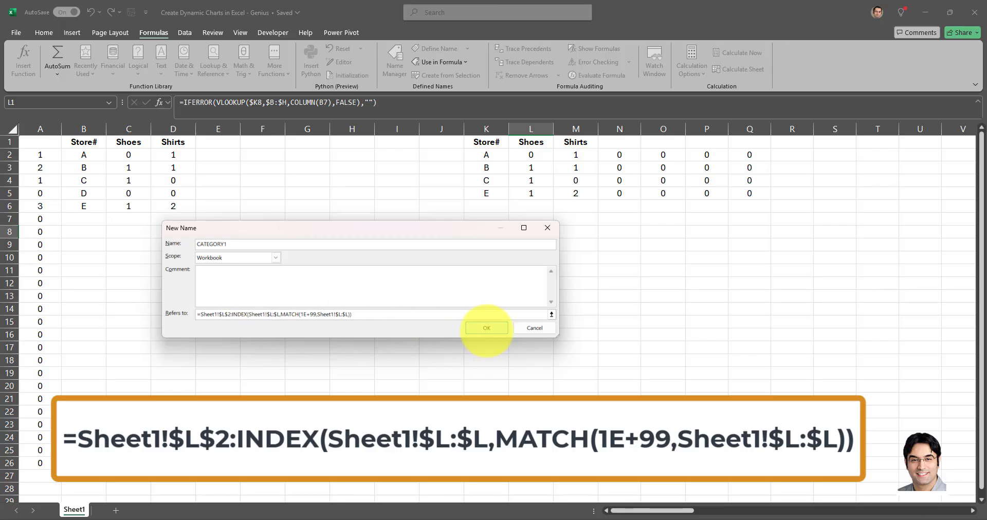
pyautogui.click(487, 328)
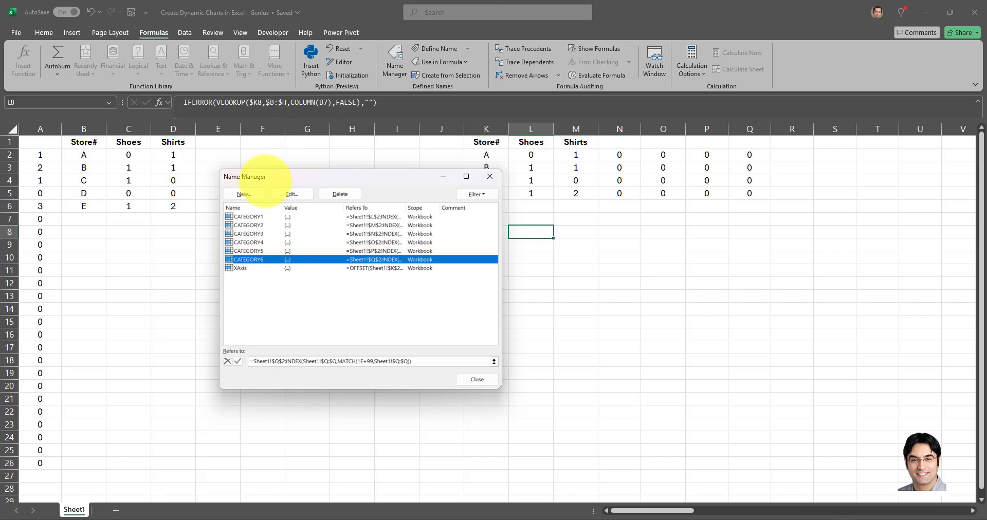
# Review the references of the defined names CATEGORY3 and XAxis, and close the Name Manager.
pyautogui.click(249, 234)
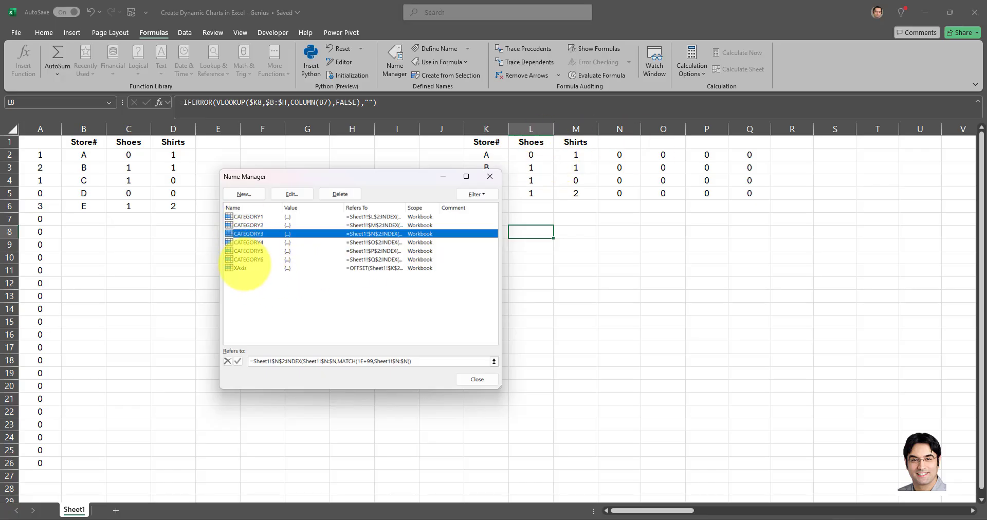
pyautogui.click(241, 268)
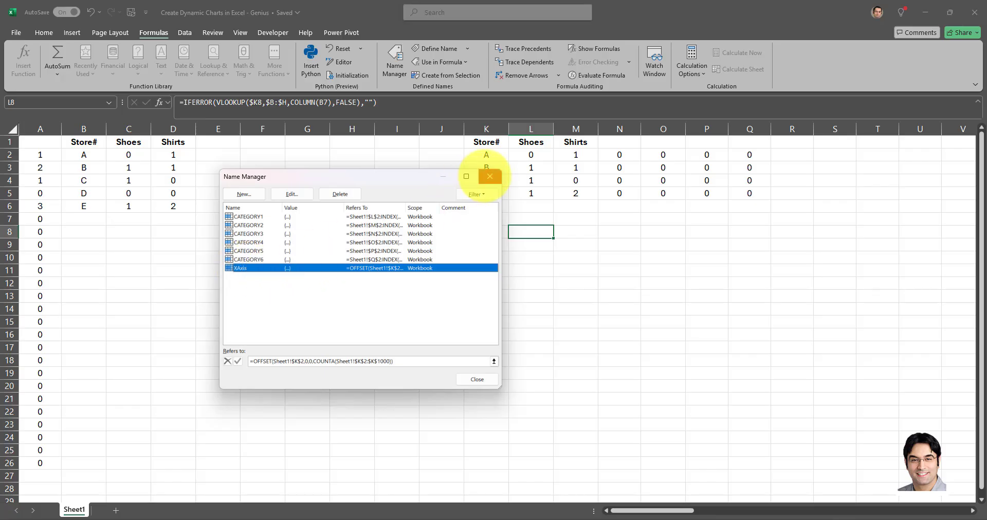
pyautogui.click(489, 177)
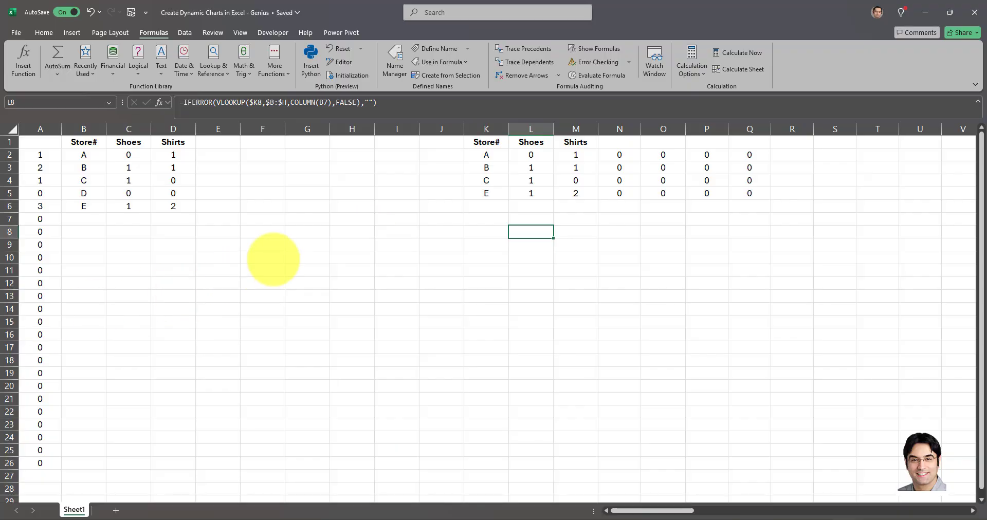
# Insert an empty 2-D stacked column chart while blank cell F10 is selected.
pyautogui.click(273, 259)
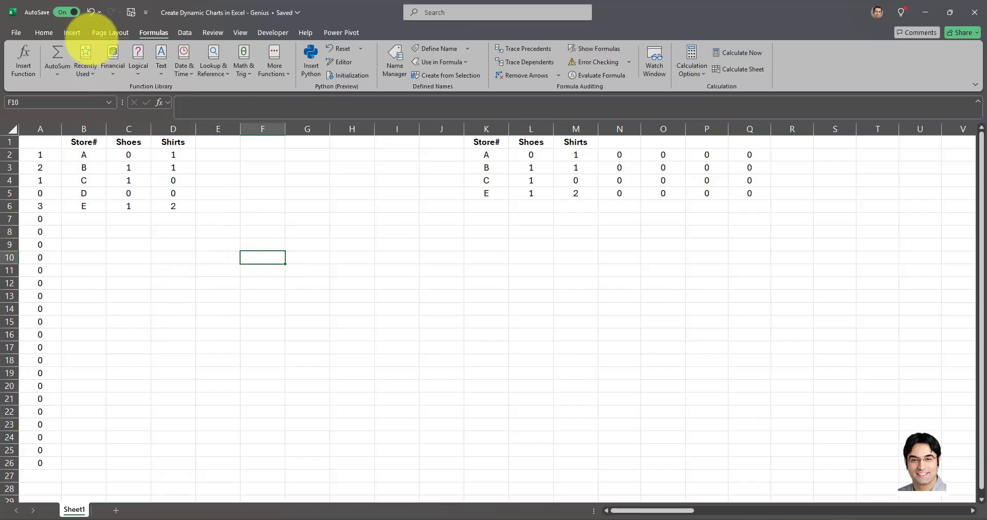
pyautogui.click(72, 33)
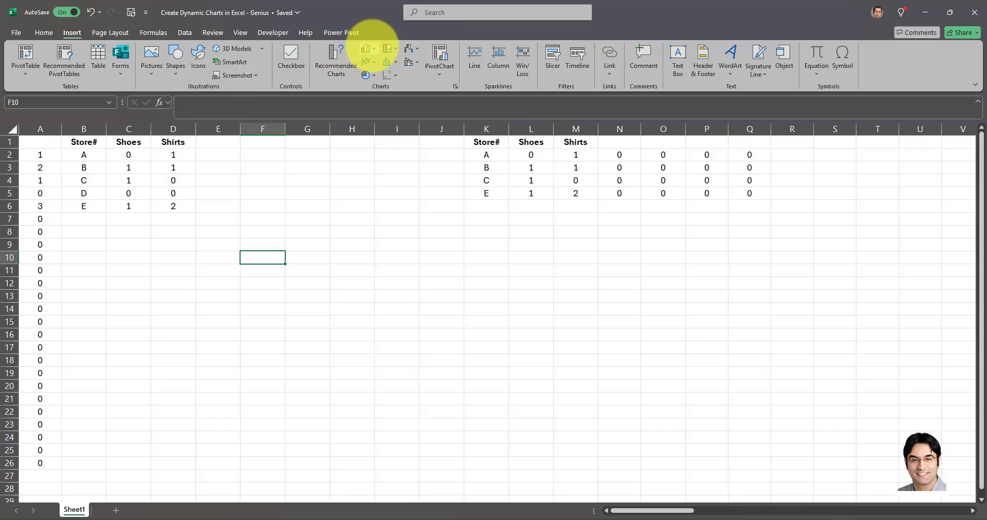
pyautogui.click(368, 48)
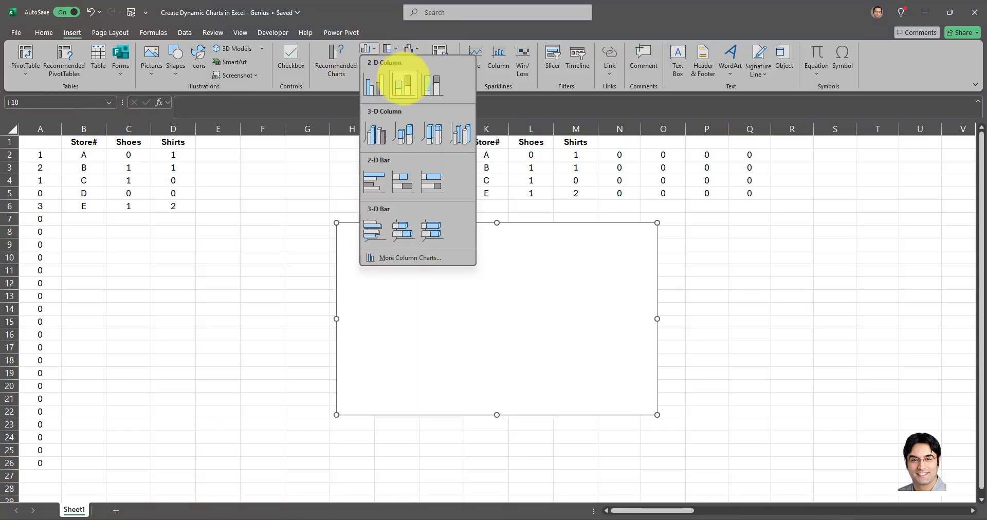
pyautogui.click(403, 82)
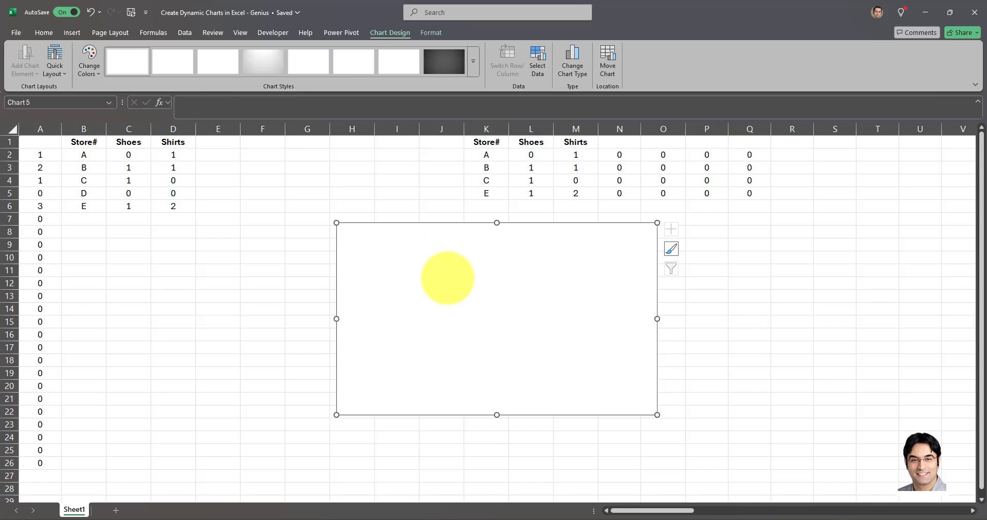
# Add a new data series to the chart's data source and name it from the Shoes header in cell L1.
pyautogui.rightClick(446, 280)
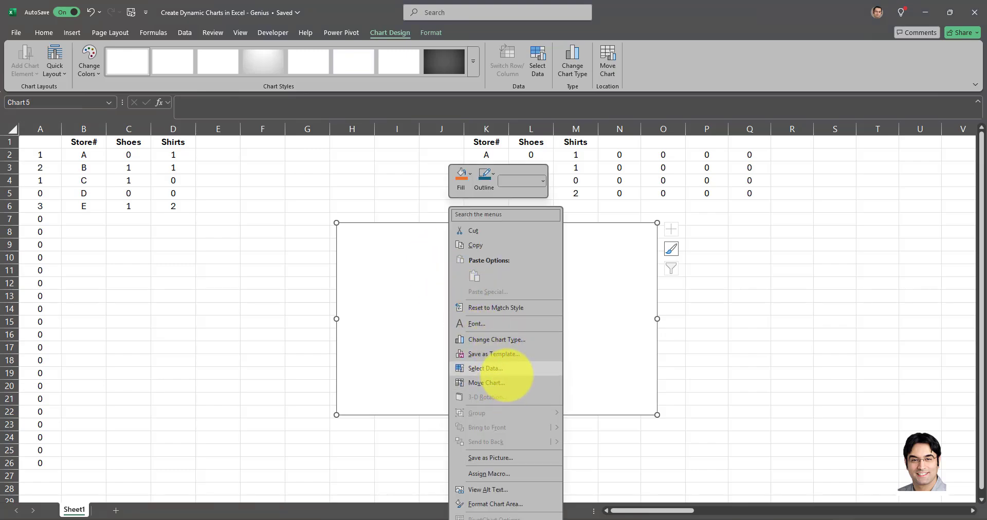
pyautogui.click(506, 371)
pyautogui.moveTo(470, 370); pyautogui.dragTo(436, 297)
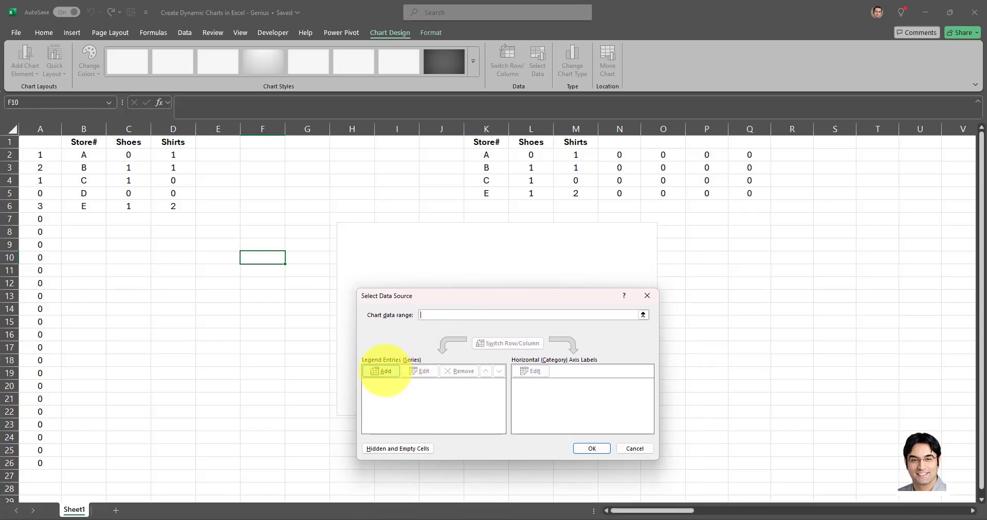
pyautogui.click(383, 371)
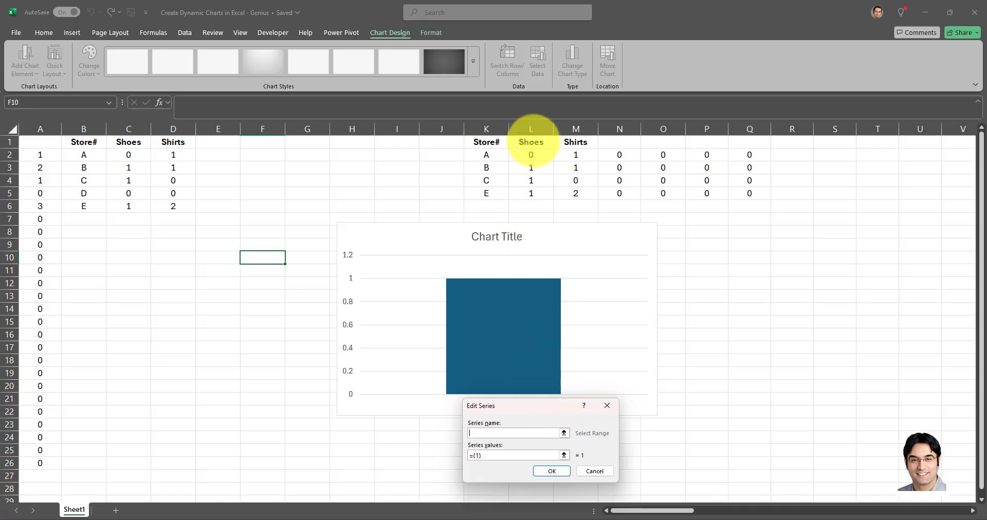
pyautogui.click(532, 141)
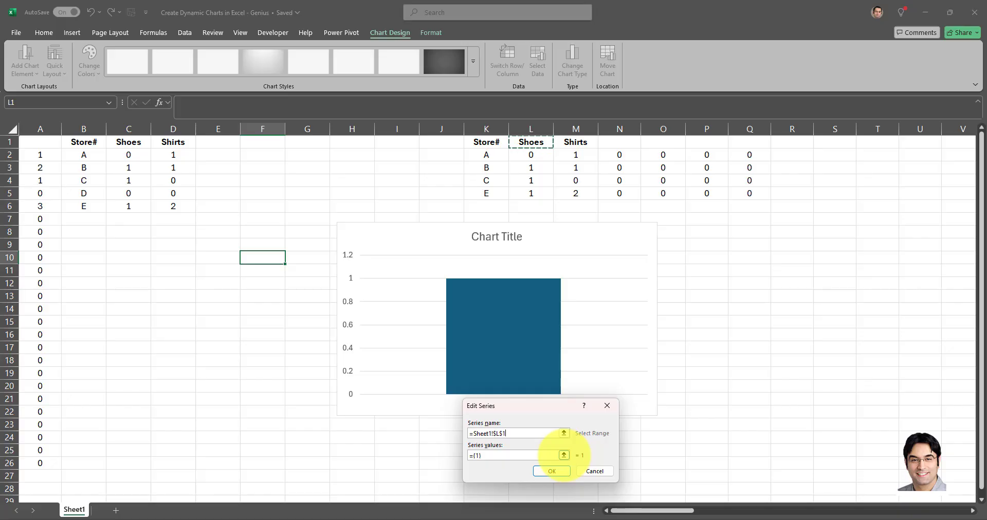
# Set the Shoes series values to =Sheet1!CATEGORY1 and confirm the series.
pyautogui.click(564, 455)
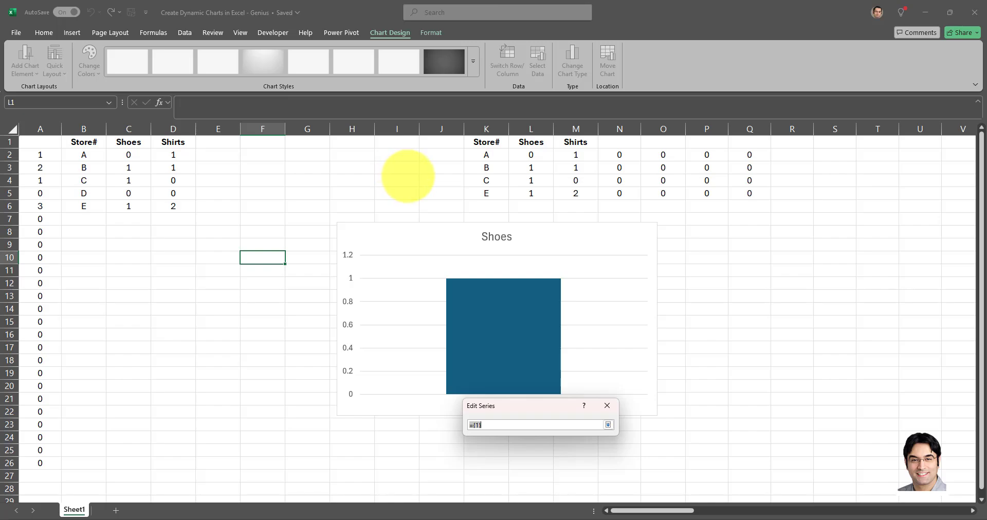
pyautogui.click(386, 179)
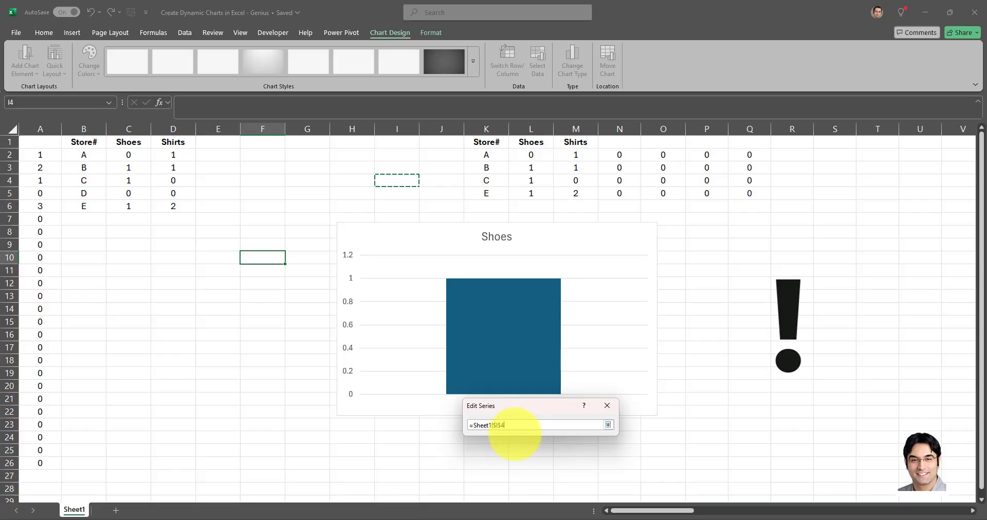
pyautogui.press('BackSpace')
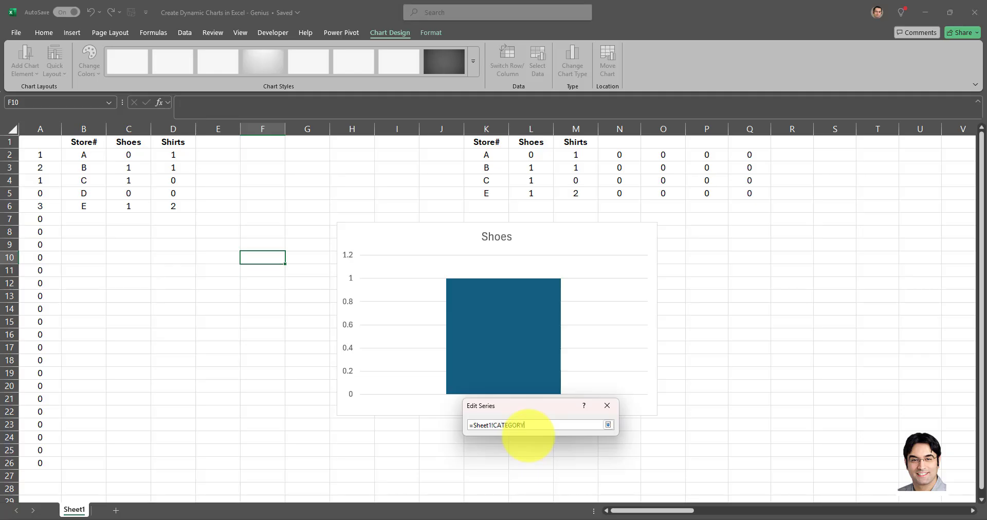
pyautogui.write('1')
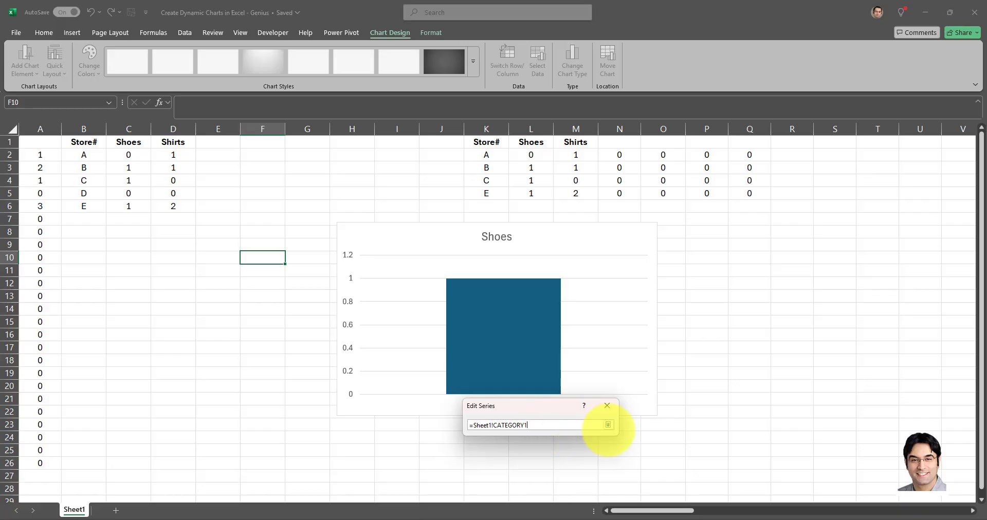
pyautogui.click(608, 424)
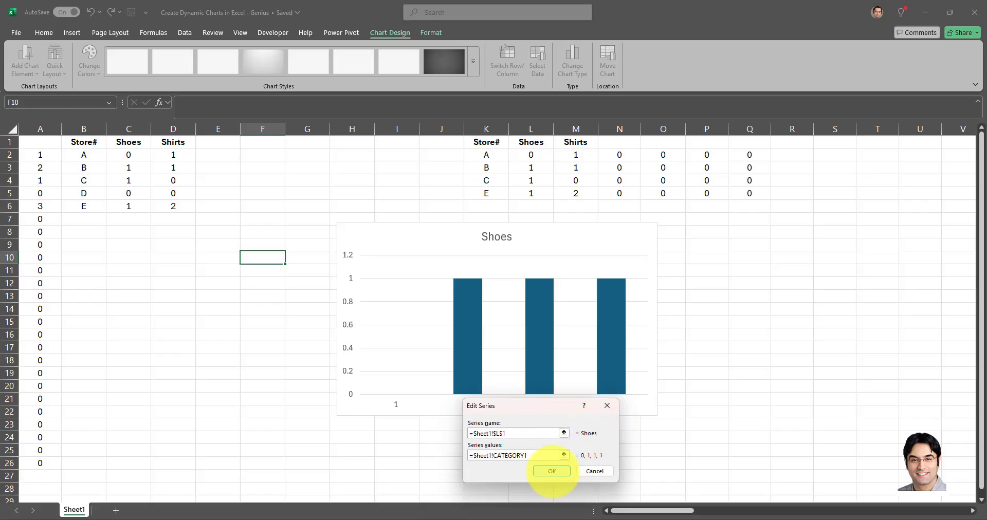
pyautogui.click(551, 470)
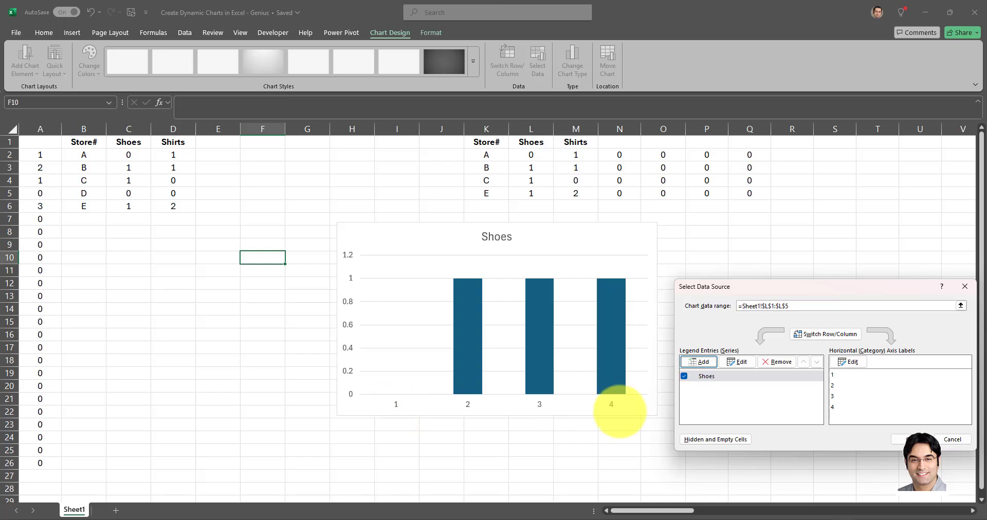
# Set the chart's horizontal axis labels to =Sheet1!XAxis, apply the data source, and delete the chart title.
pyautogui.moveTo(826, 285); pyautogui.dragTo(402, 258)
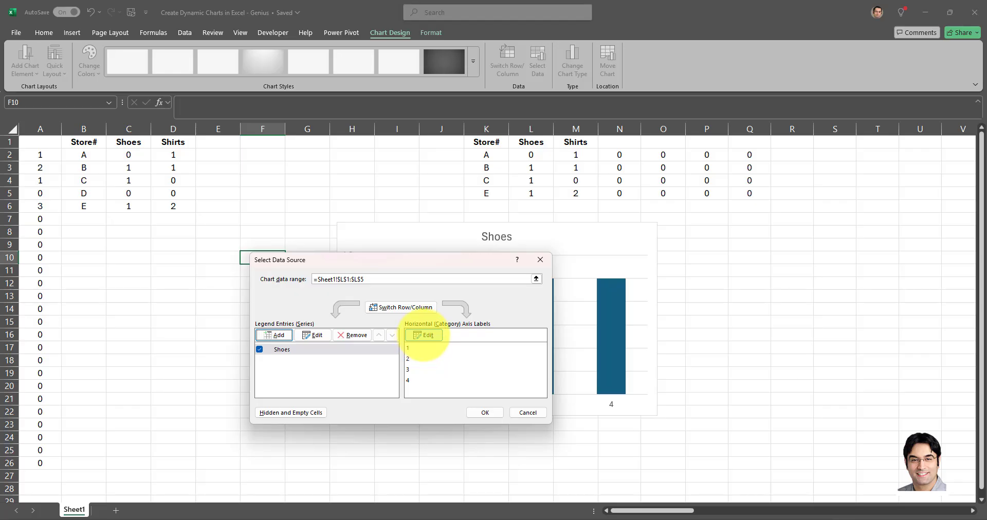
pyautogui.click(428, 335)
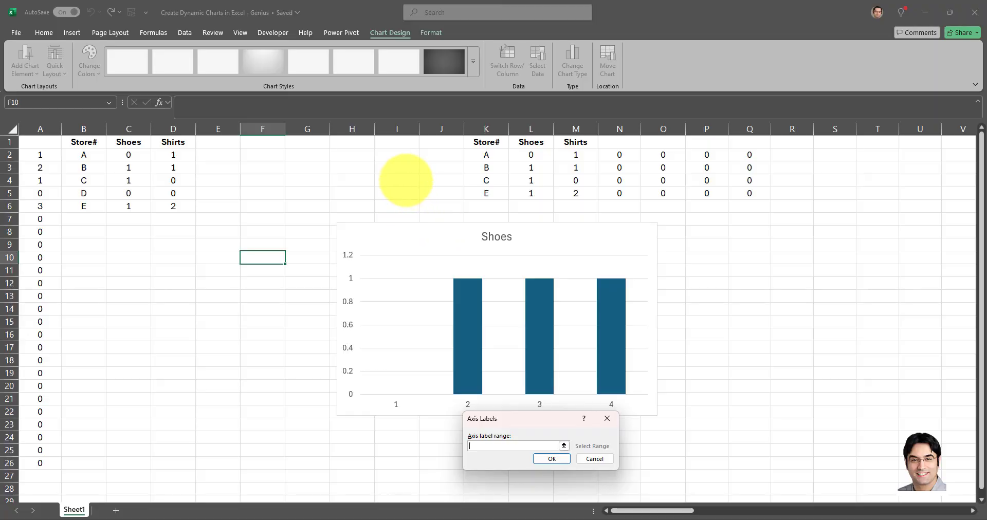
pyautogui.click(410, 181)
pyautogui.press('BackSpace')
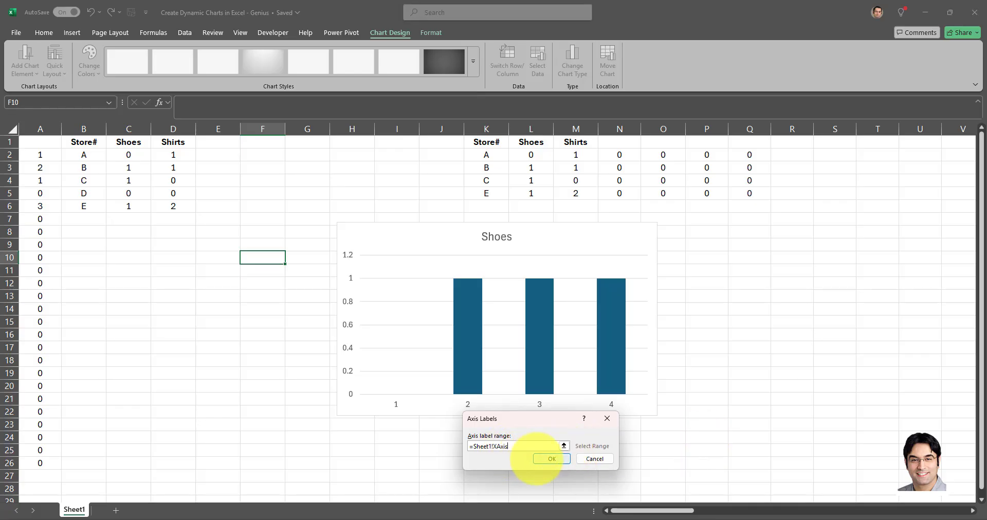
pyautogui.click(544, 459)
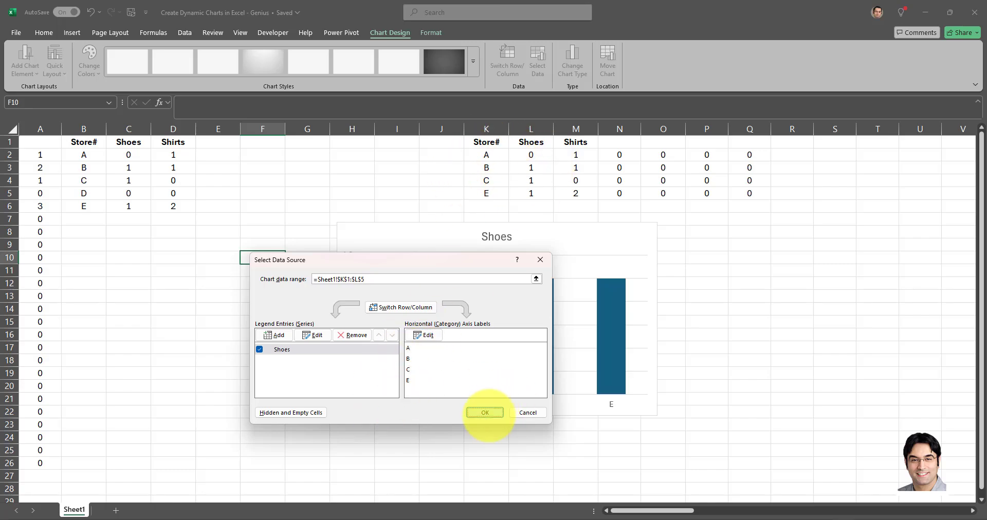
pyautogui.click(485, 413)
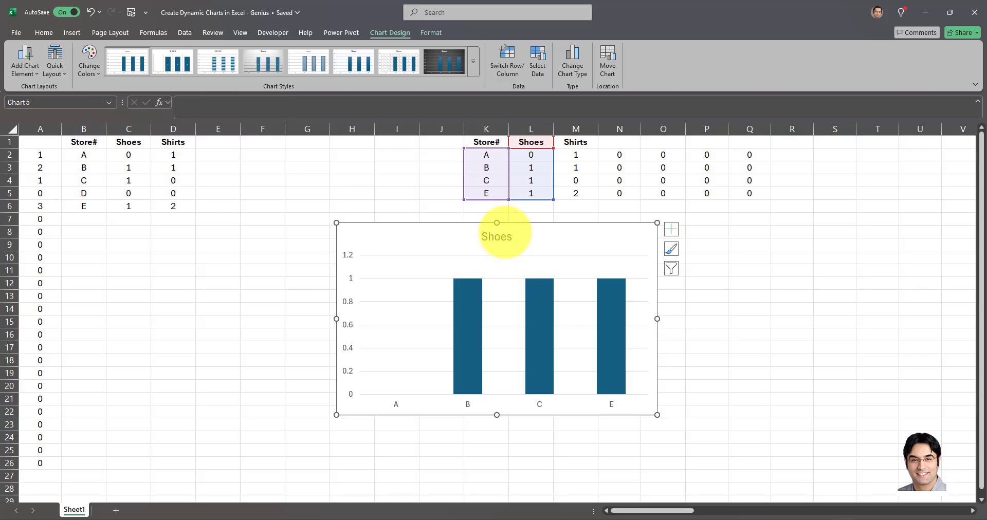
pyautogui.click(502, 236)
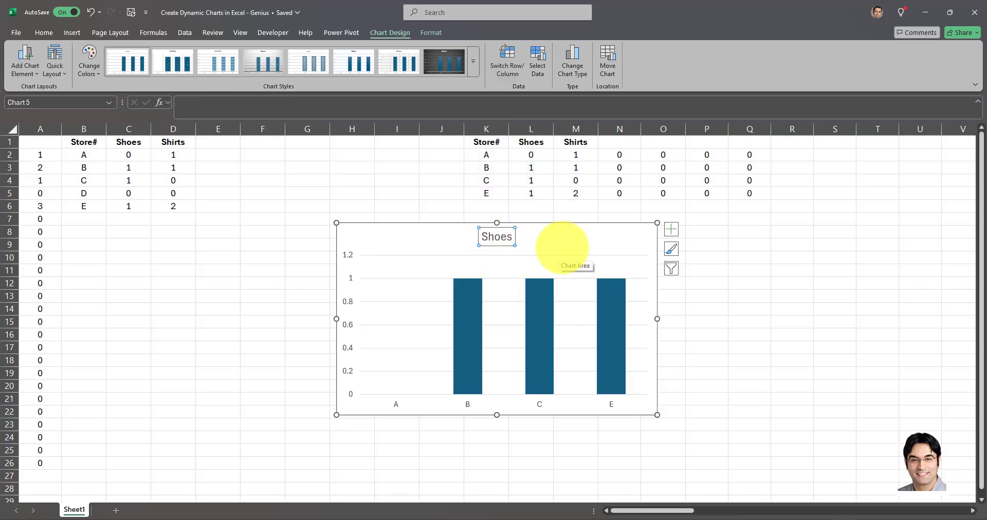
pyautogui.press('Delete')
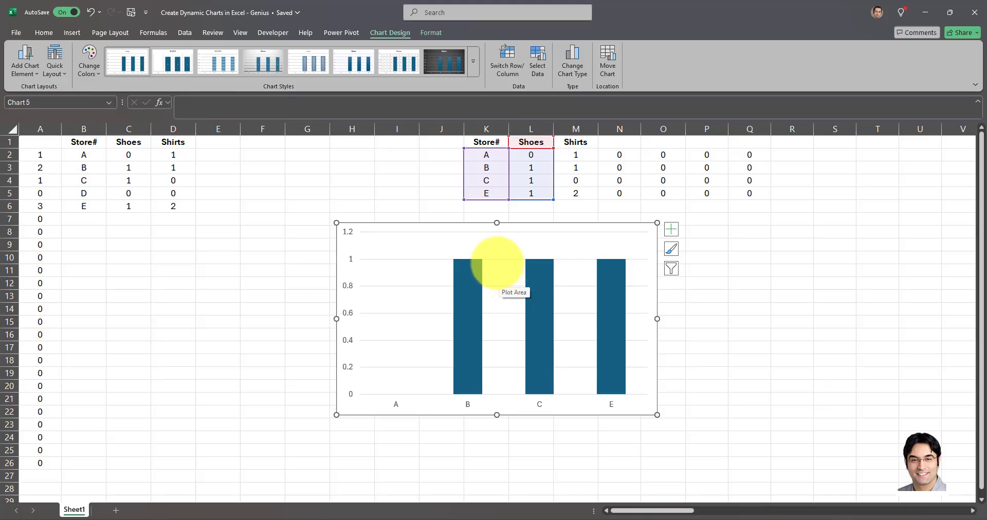
# Add a second chart series named from the Shirts header in cell M1, with values from the matching defined CATEGORY name on Sheet1.
pyautogui.rightClick(498, 263)
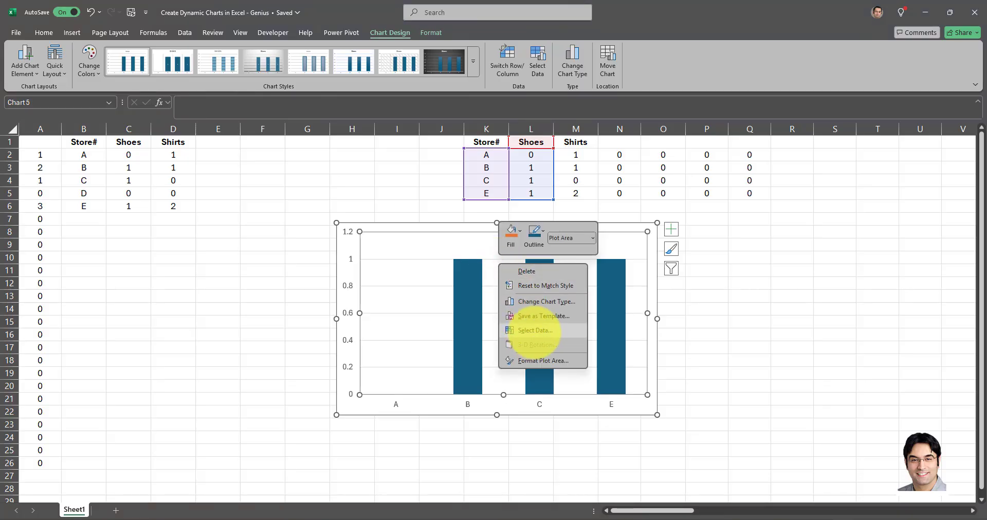
pyautogui.click(537, 330)
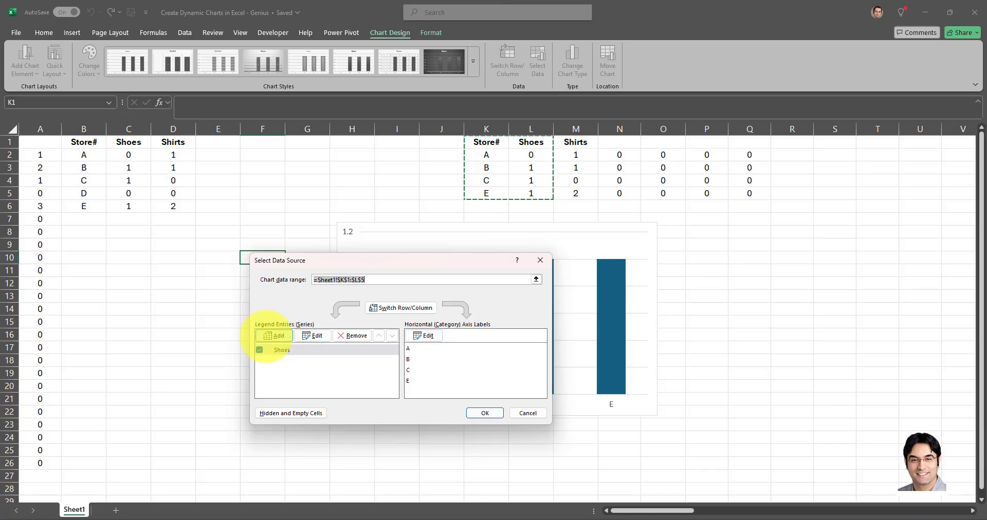
pyautogui.click(274, 336)
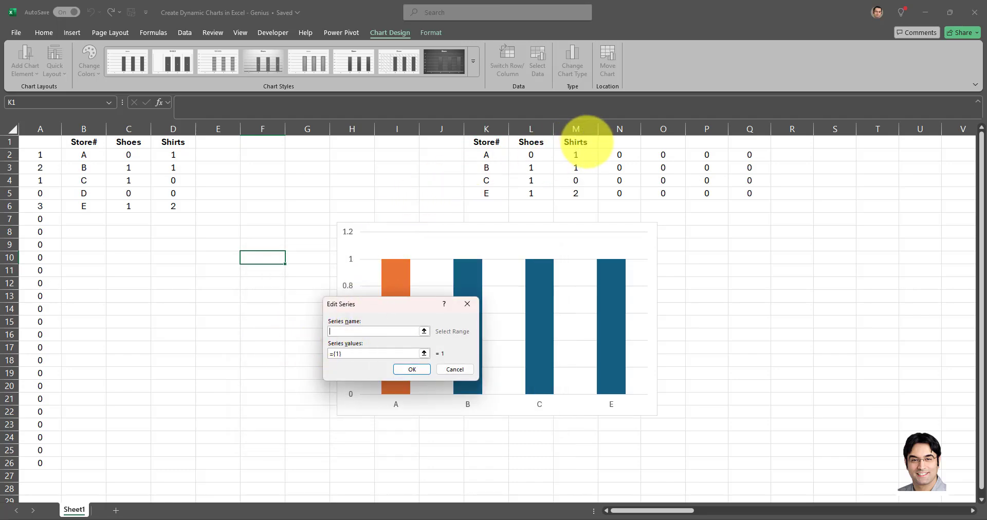
pyautogui.click(576, 142)
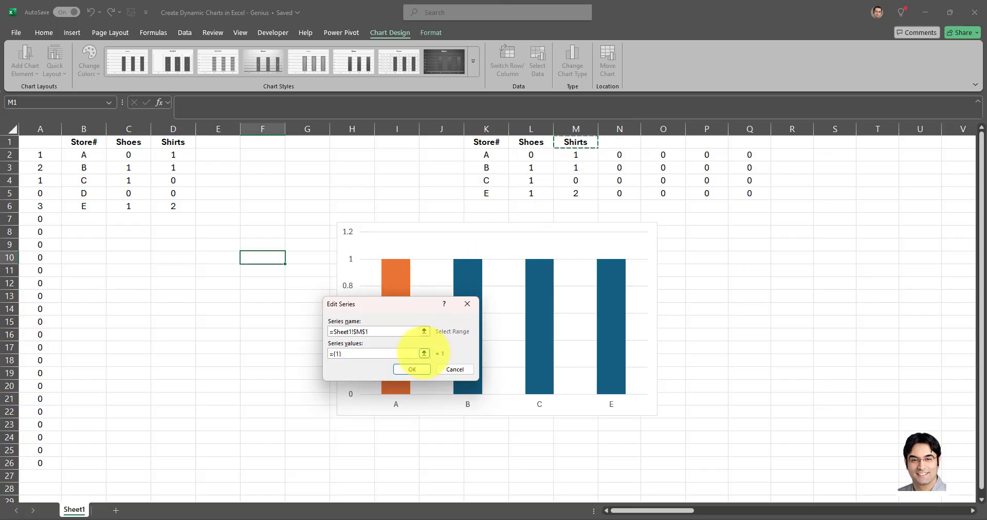
pyautogui.click(424, 353)
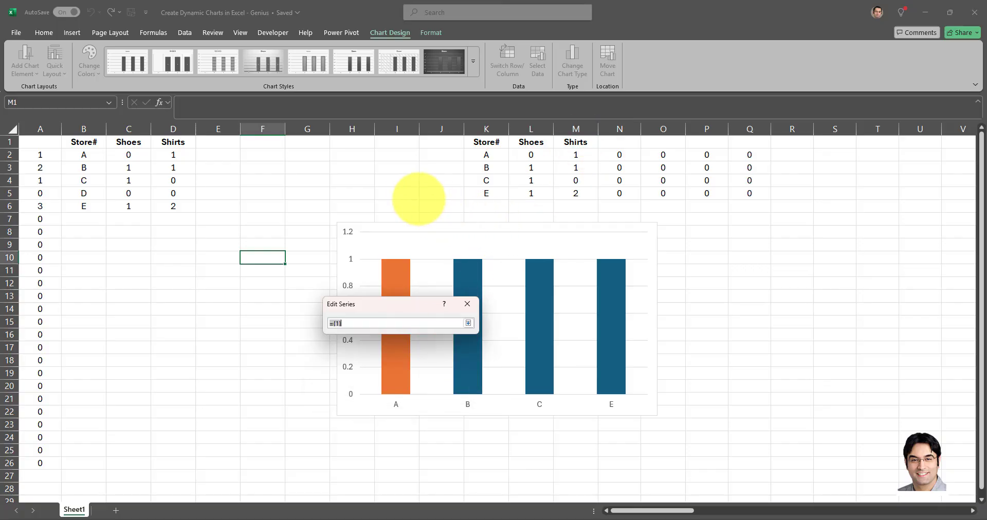
pyautogui.click(406, 193)
pyautogui.press('BackSpace')
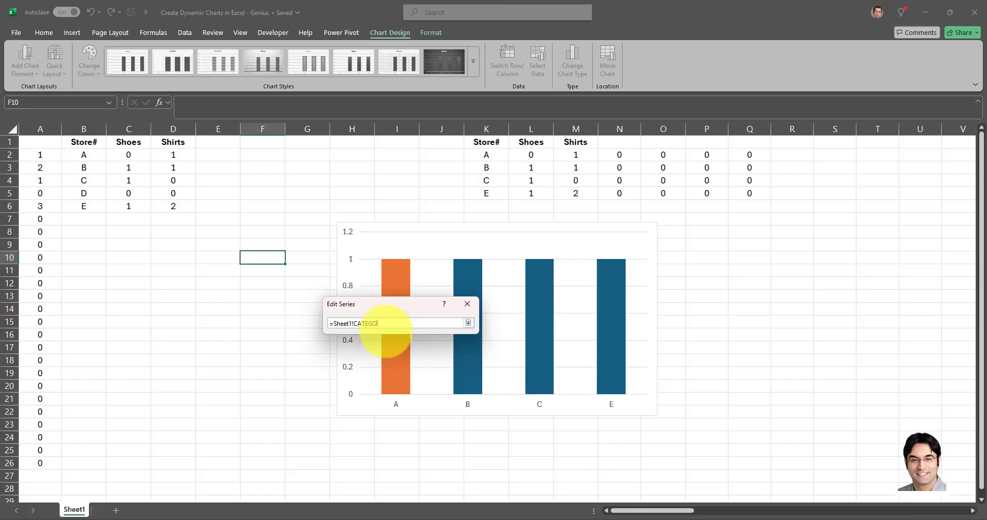
pyautogui.press('Return')
pyautogui.click(417, 366)
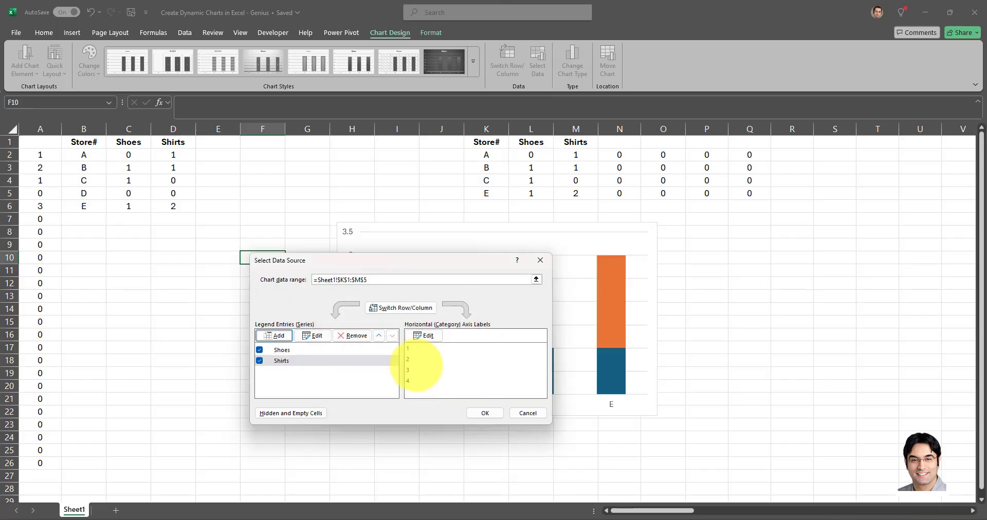
# Add a chart series named from the blank header cell N1 with values =Sheet1!CATEGORY3.
pyautogui.moveTo(438, 267); pyautogui.dragTo(468, 236)
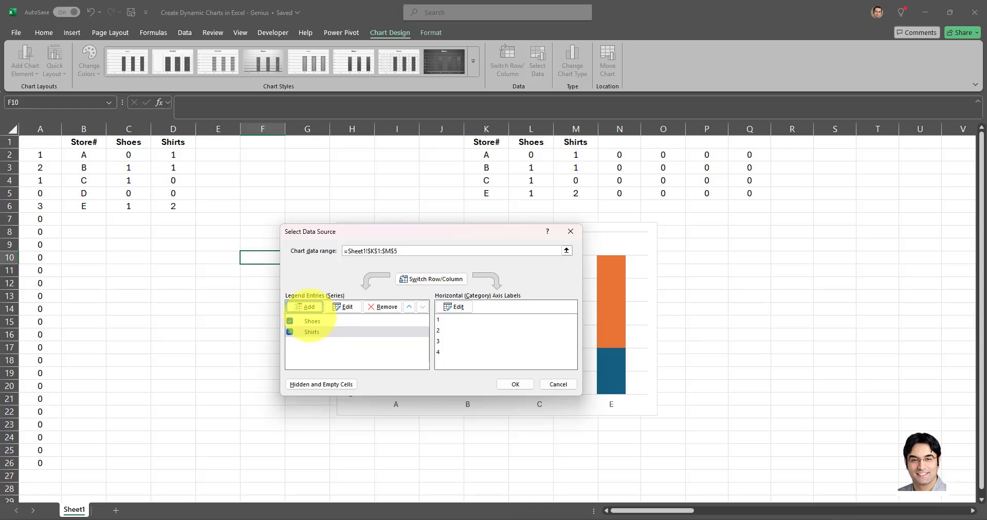
pyautogui.click(305, 307)
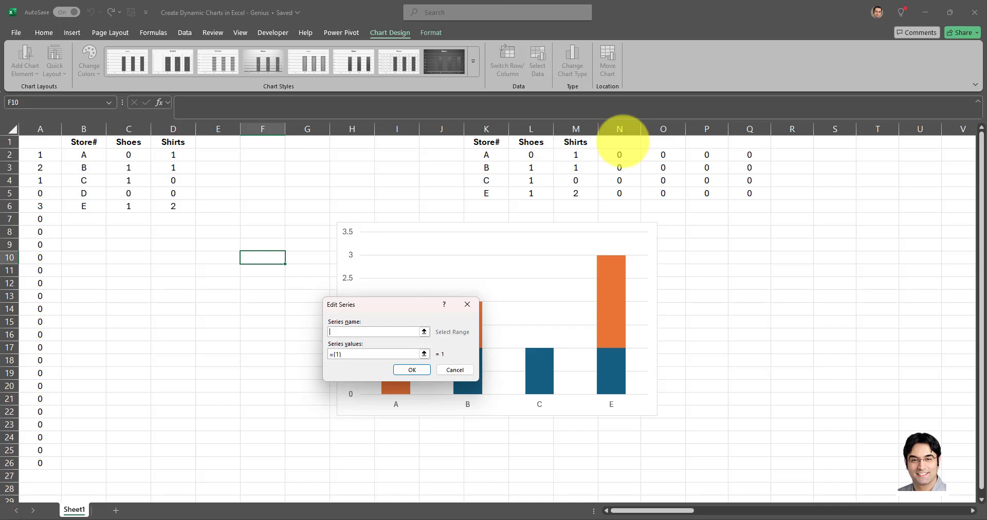
pyautogui.click(620, 142)
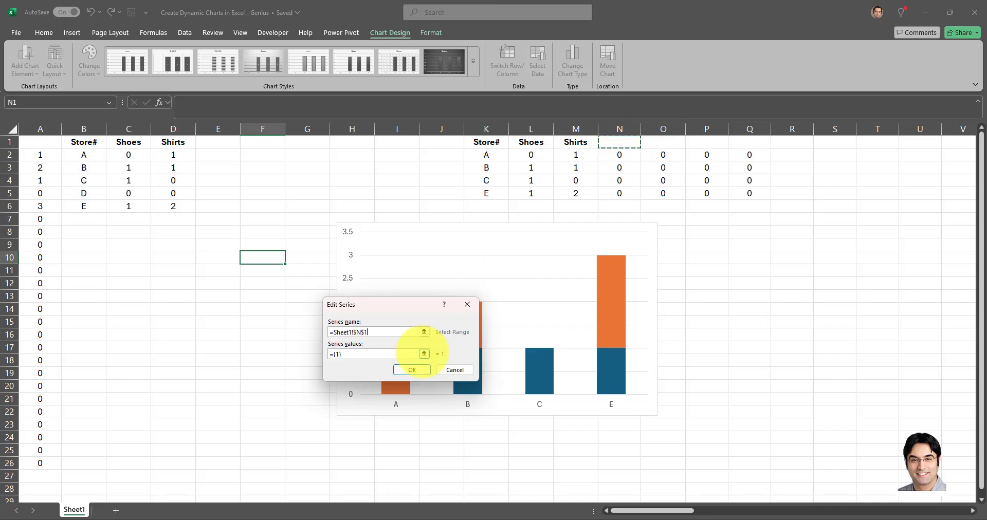
pyautogui.click(424, 353)
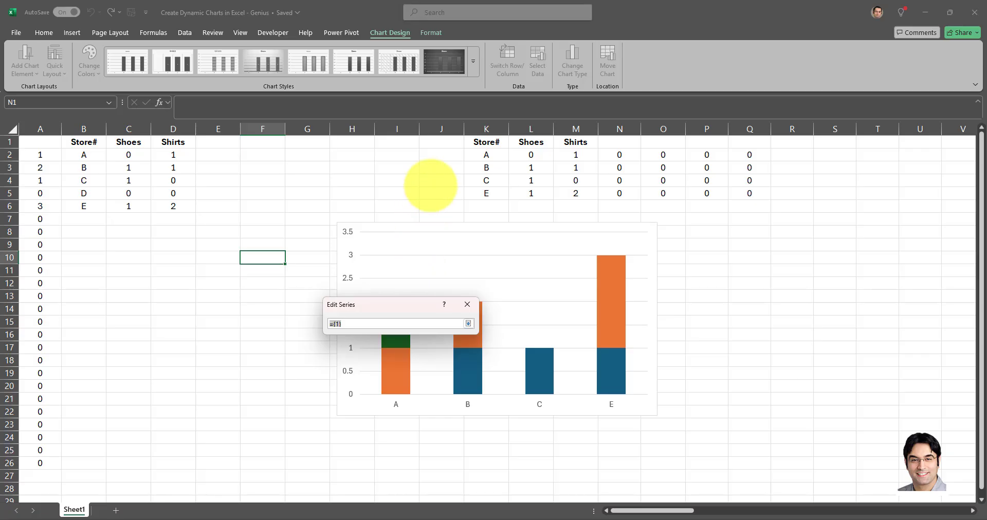
pyautogui.click(430, 188)
pyautogui.press('BackSpace')
pyautogui.press('BackSpace')
pyautogui.press('BackSpace')
pyautogui.press('BackSpace')
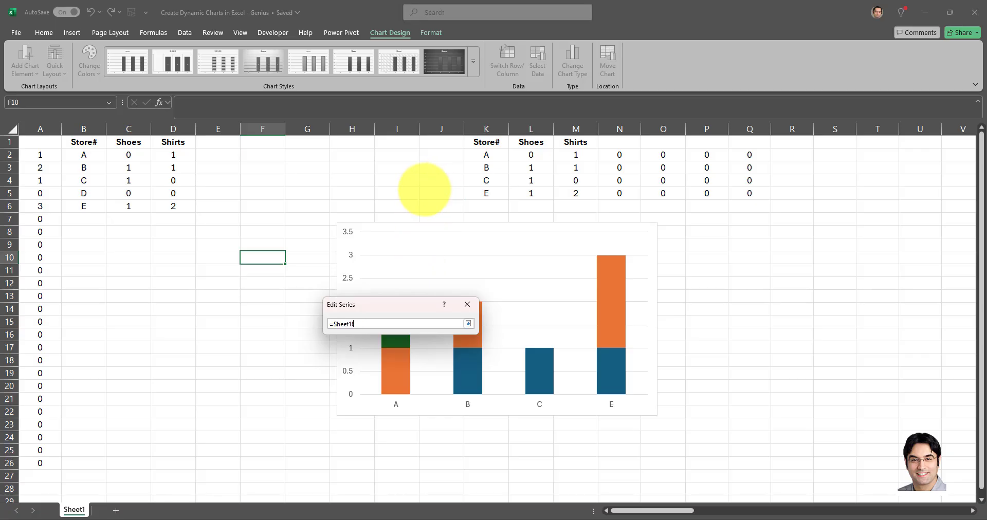
pyautogui.write('CATEGORY3')
pyautogui.press('Return')
pyautogui.press('Return')
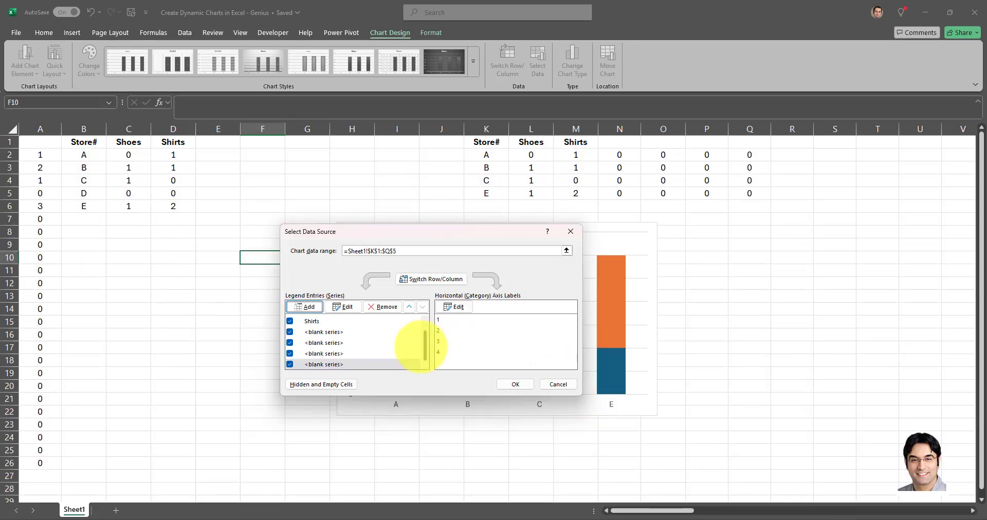
pyautogui.moveTo(424, 342); pyautogui.dragTo(425, 331)
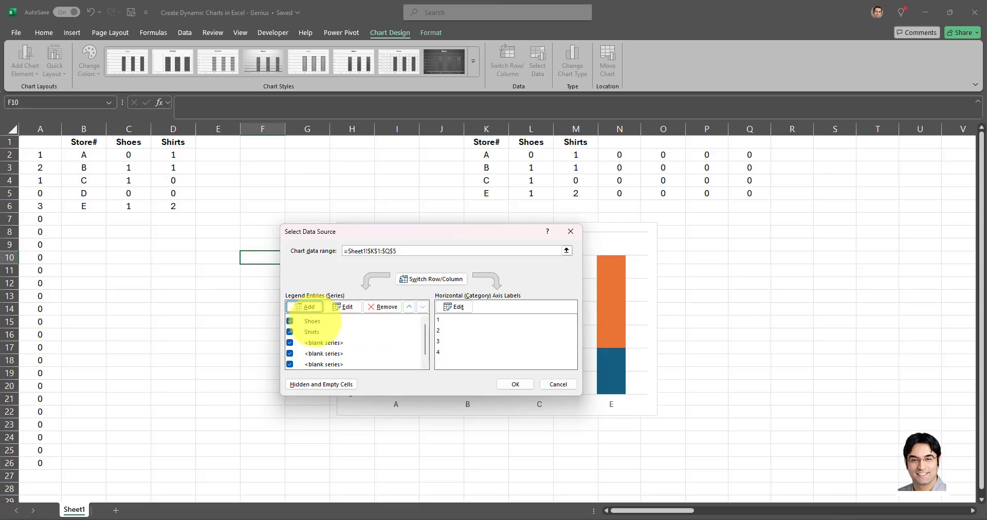
# Select the Shoes series in the data source settings, apply the chart's data source, and leave the chart.
pyautogui.click(338, 320)
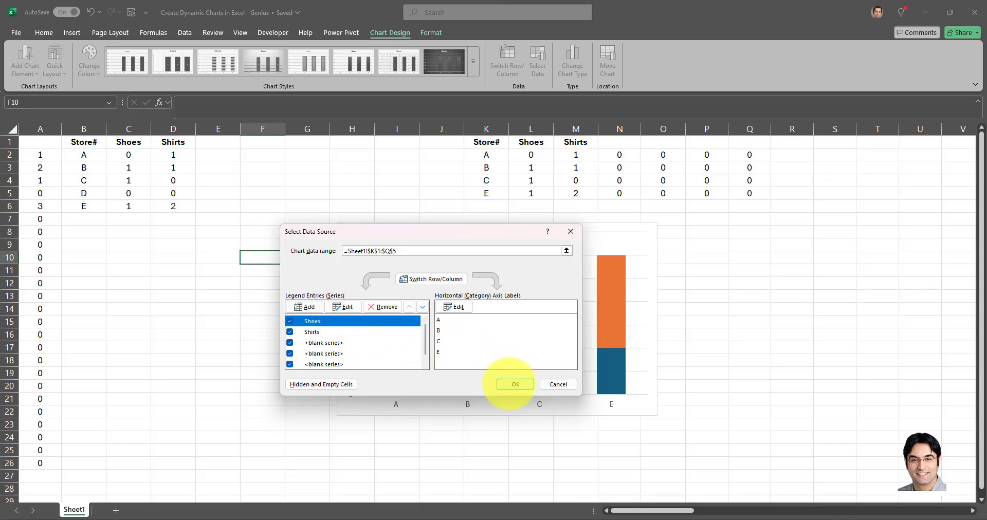
pyautogui.click(514, 384)
pyautogui.press('Escape')
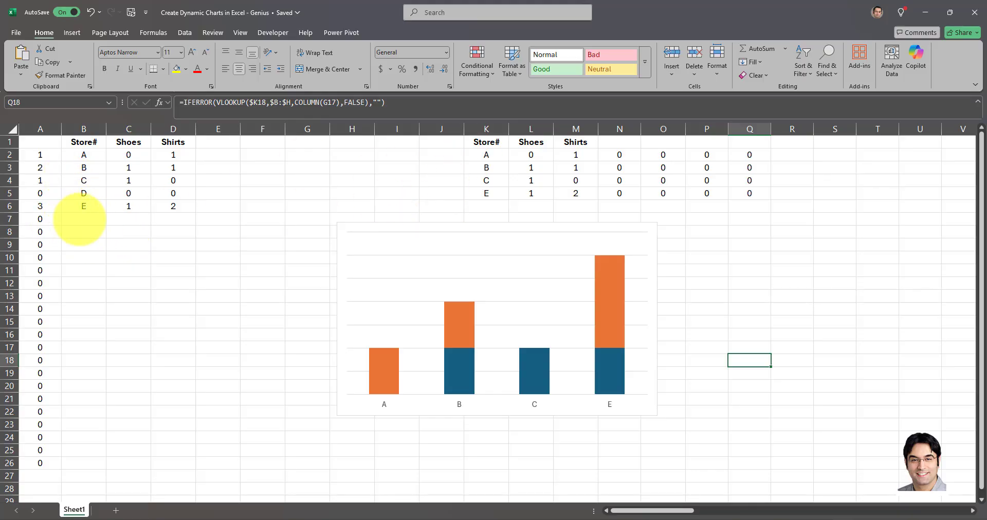
# Add store G to row 7 of the source table with 2 for Shoes and 3 for Shirts.
pyautogui.click(80, 219)
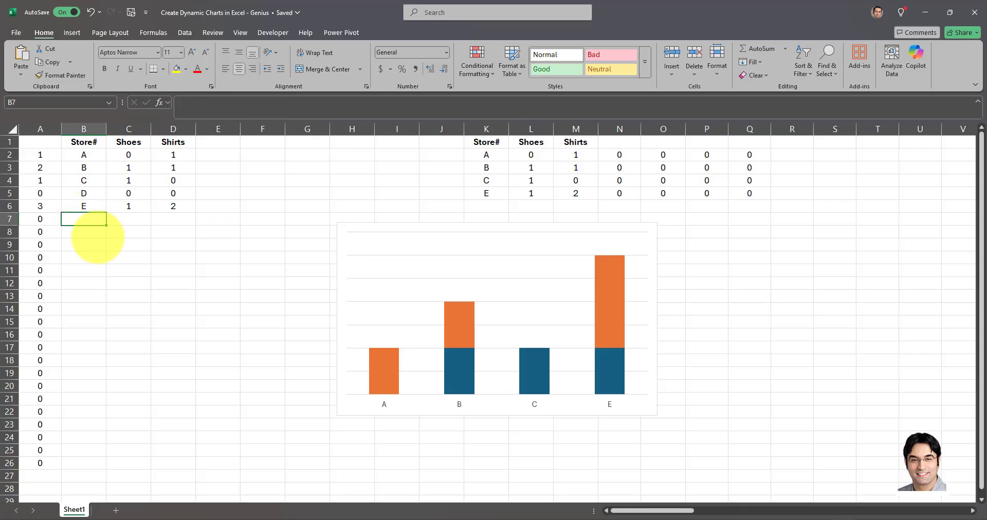
pyautogui.press('F2')
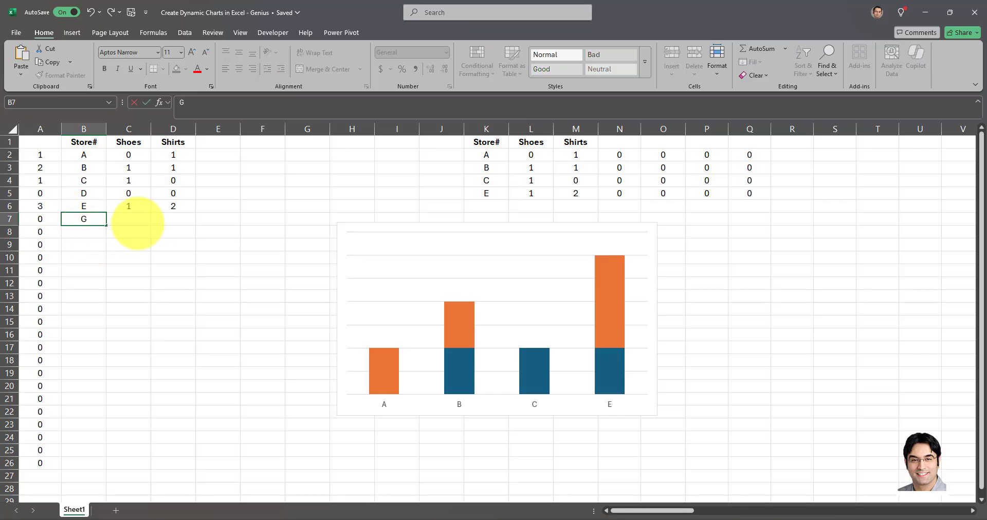
pyautogui.press('Tab')
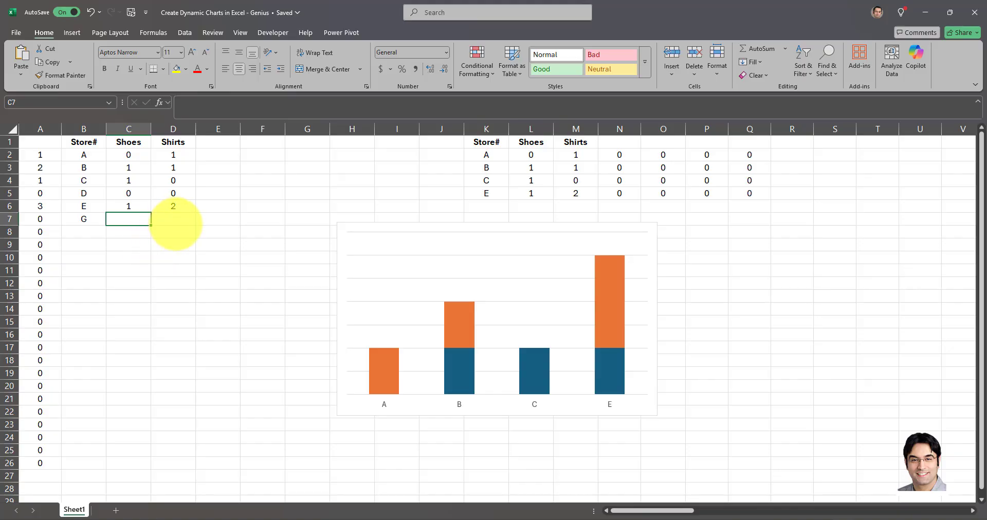
pyautogui.write('2')
pyautogui.press('Tab')
pyautogui.write('3')
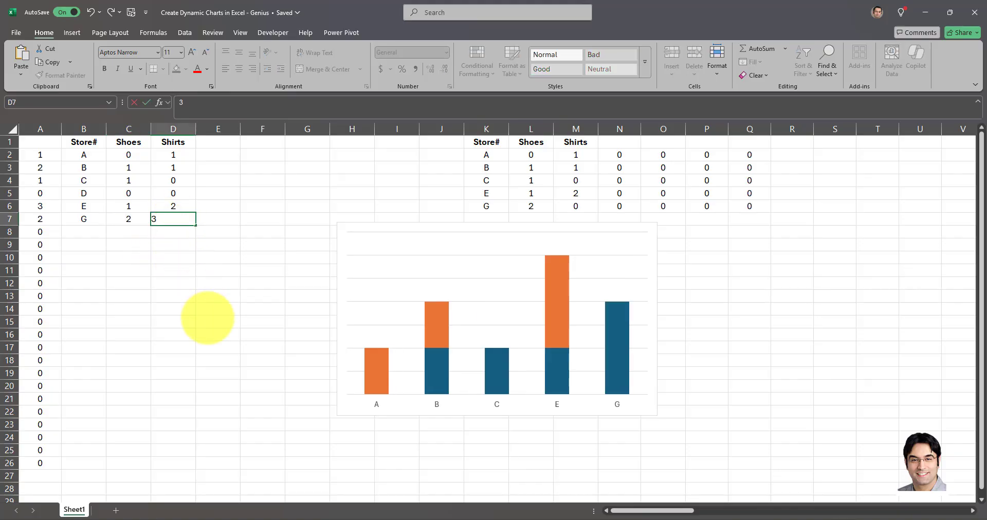
pyautogui.click(226, 321)
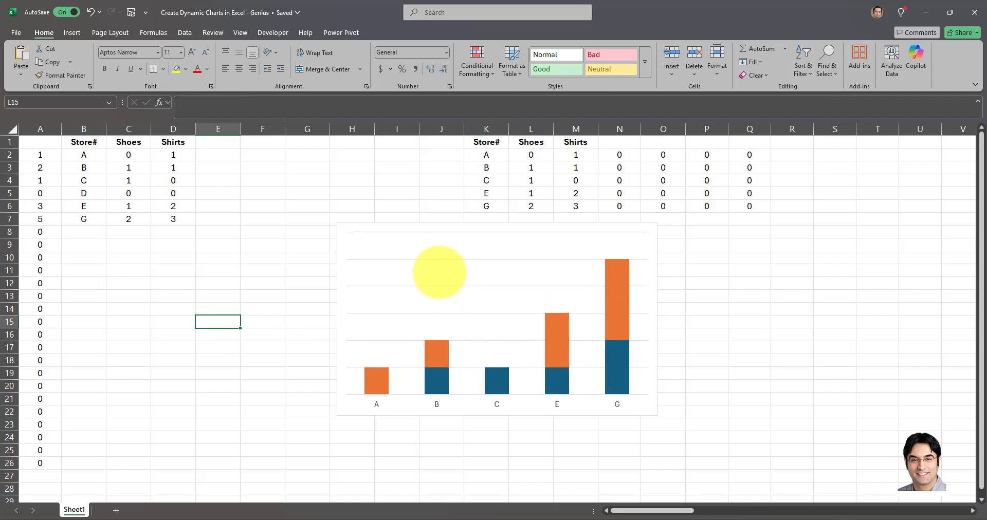
# Add store H to row 8 with 1 for Shoes and 0 for Shirts, and move the chart down clear of the filtered table.
pyautogui.click(82, 232)
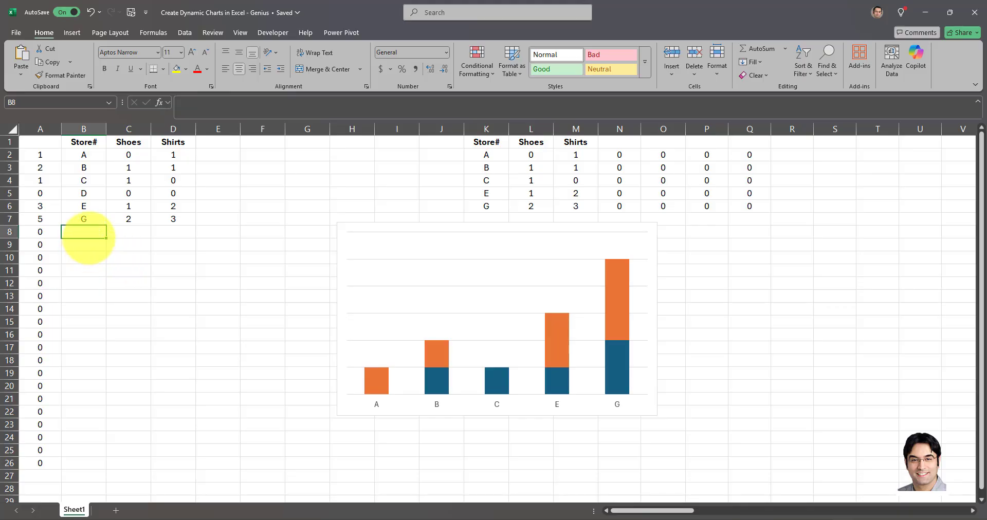
pyautogui.click(486, 155)
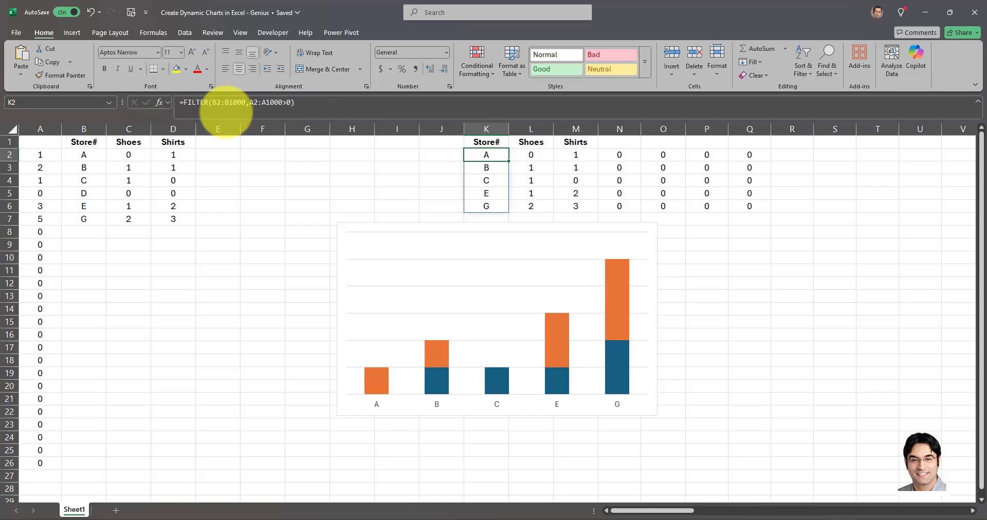
pyautogui.click(88, 232)
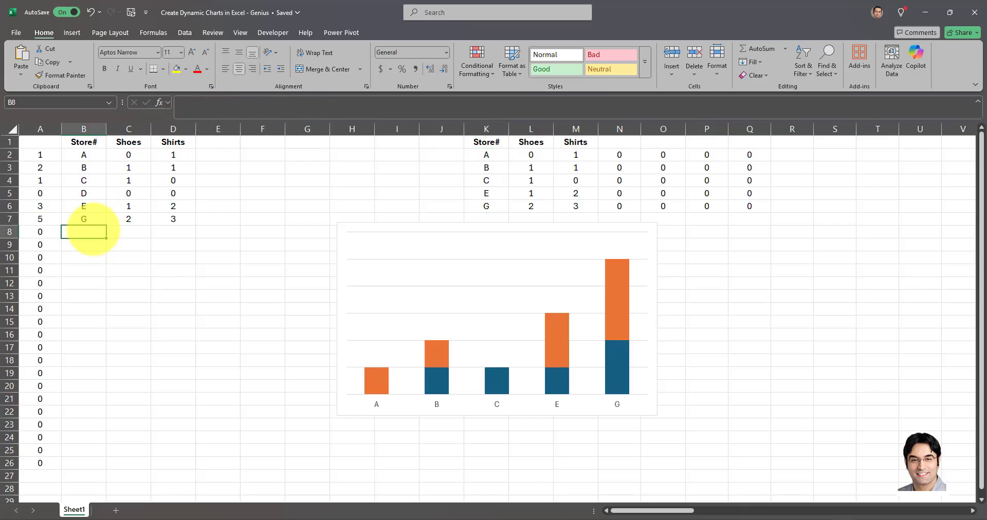
pyautogui.write('H')
pyautogui.click(128, 233)
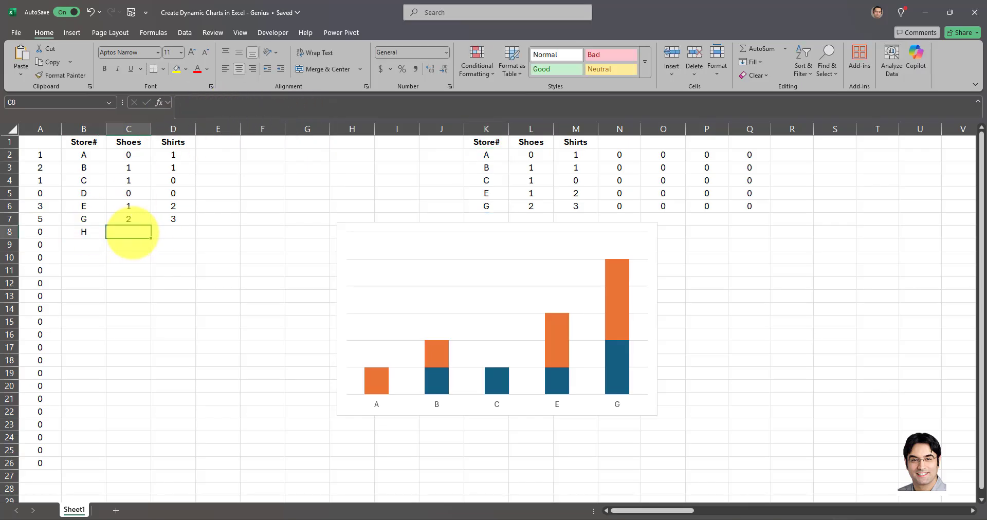
pyautogui.write('1')
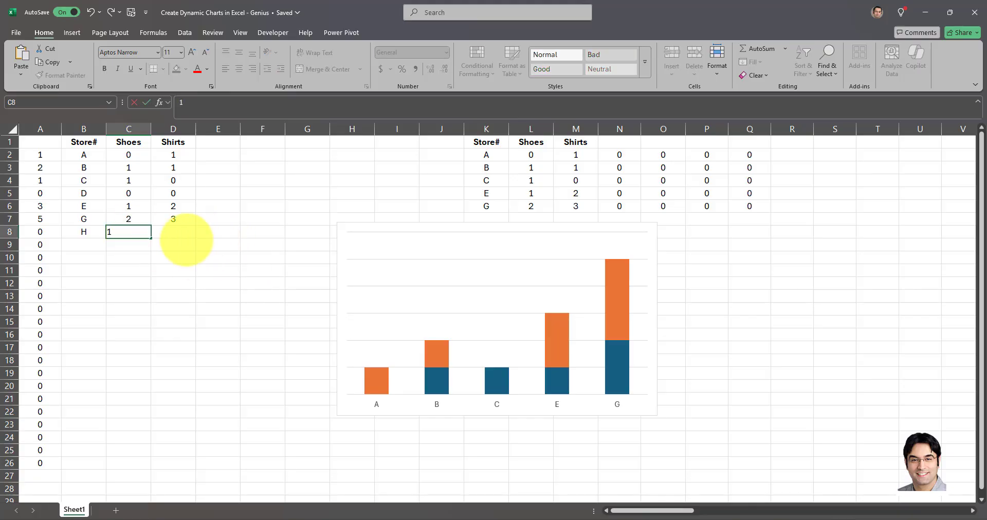
pyautogui.click(182, 236)
pyautogui.write('0')
pyautogui.click(180, 276)
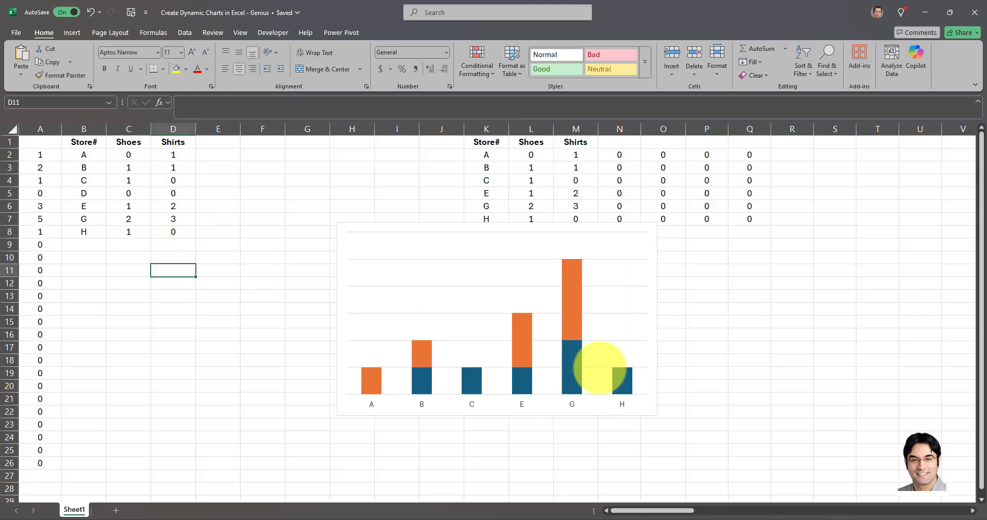
pyautogui.moveTo(599, 234); pyautogui.dragTo(596, 255)
pyautogui.click(701, 321)
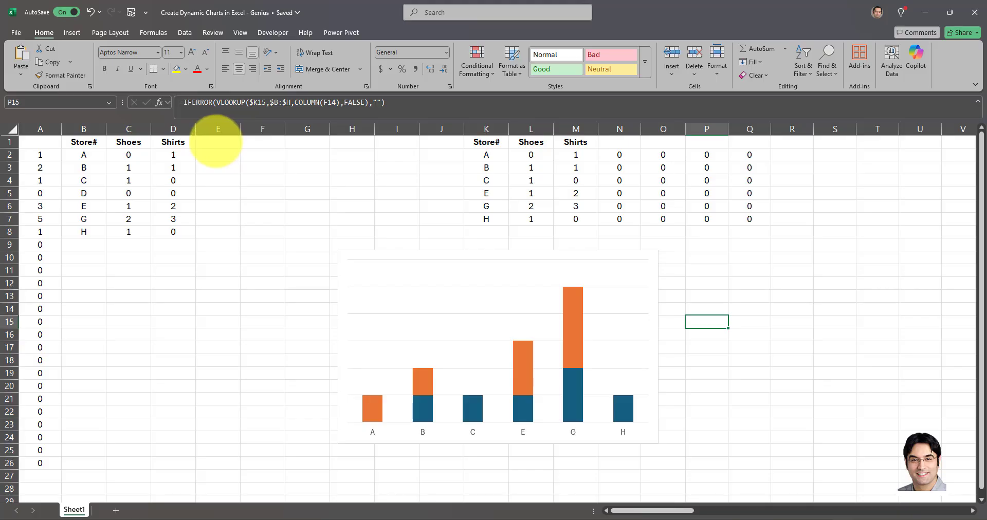
# Add a Pants column in E1 with the values 1, 2, 3, 2, 5, 3 and 1 in E2:E8.
pyautogui.click(216, 142)
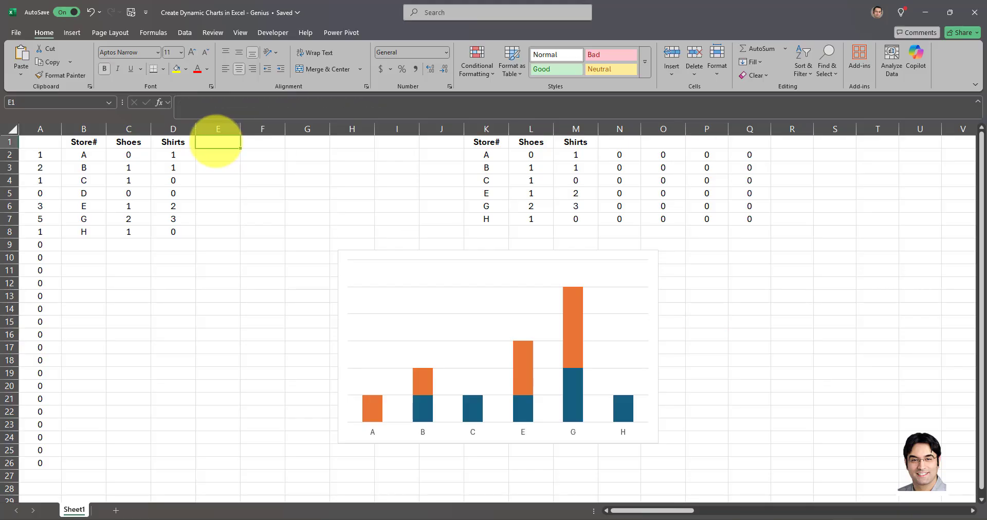
pyautogui.write('Pants')
pyautogui.press('Return')
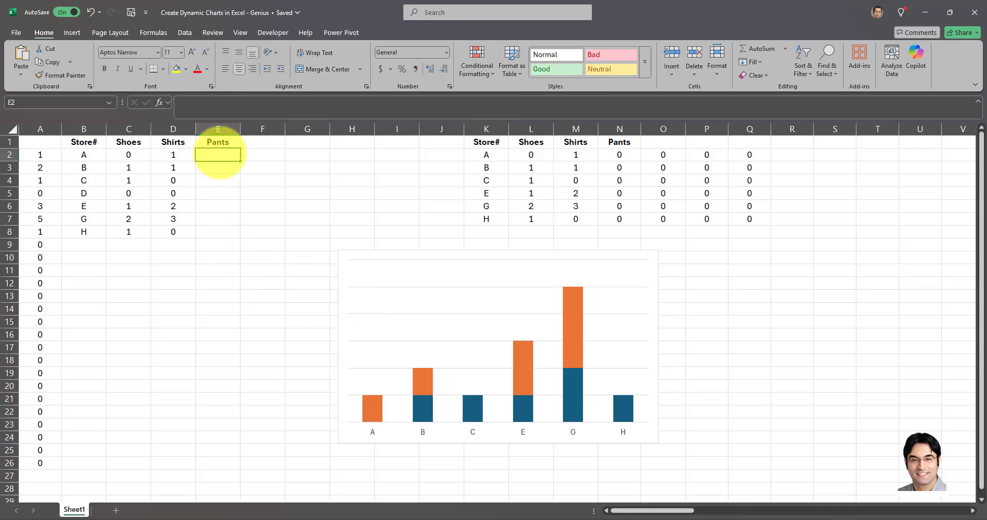
pyautogui.write('1 2 3 2 5 3 1')
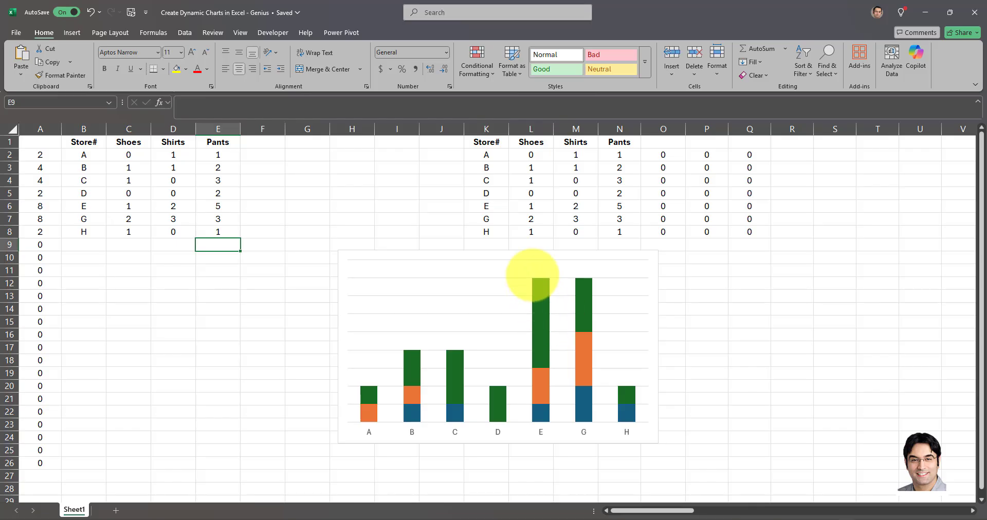
# Add a legend at the top of the stacked column chart.
pyautogui.click(524, 267)
pyautogui.click(390, 33)
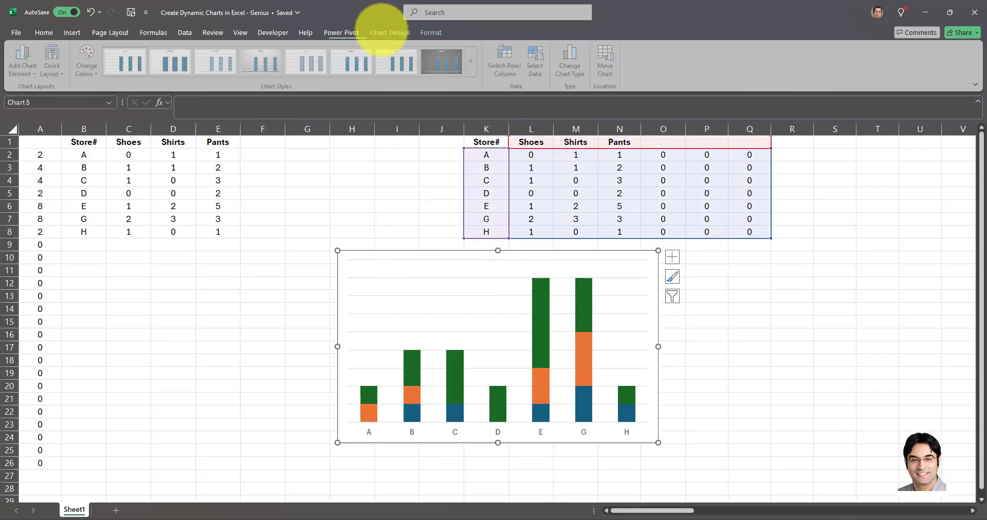
pyautogui.click(25, 64)
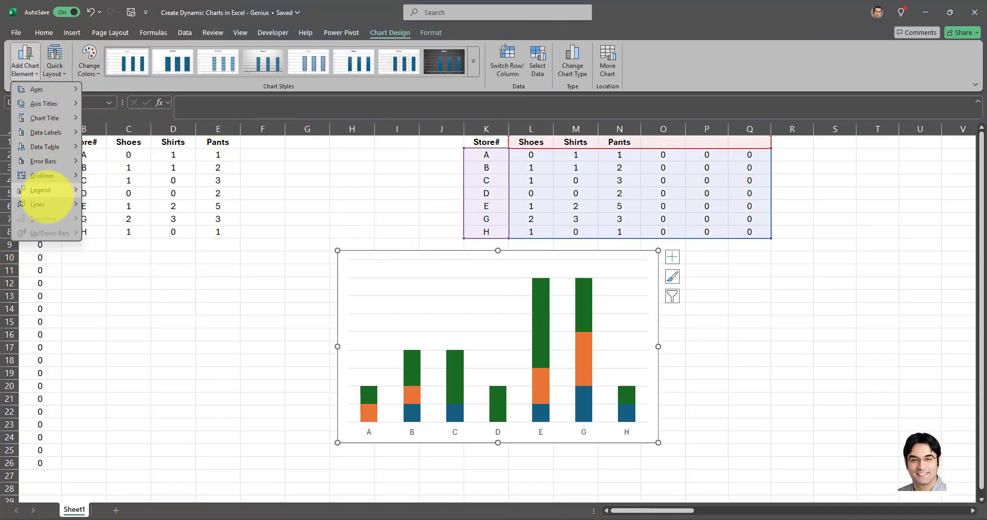
pyautogui.moveTo(51, 191)
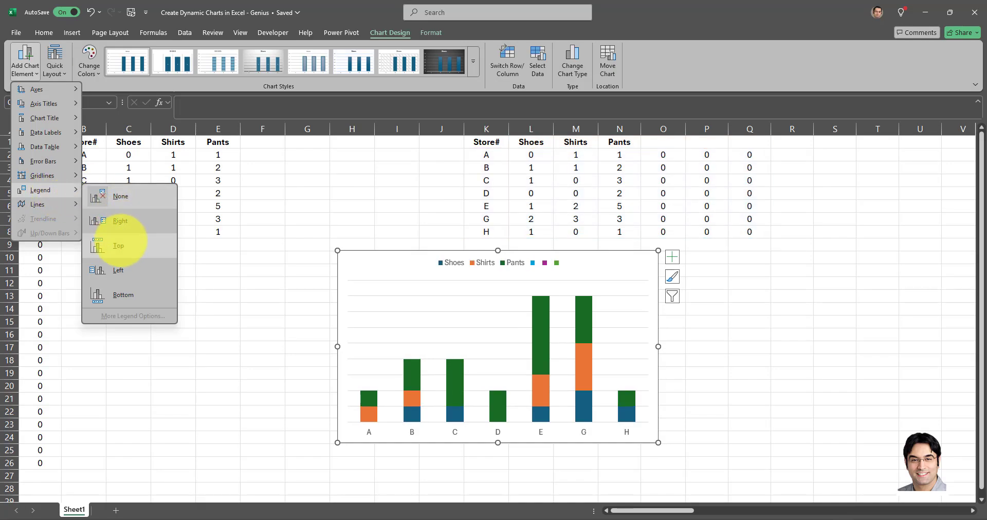
pyautogui.click(119, 240)
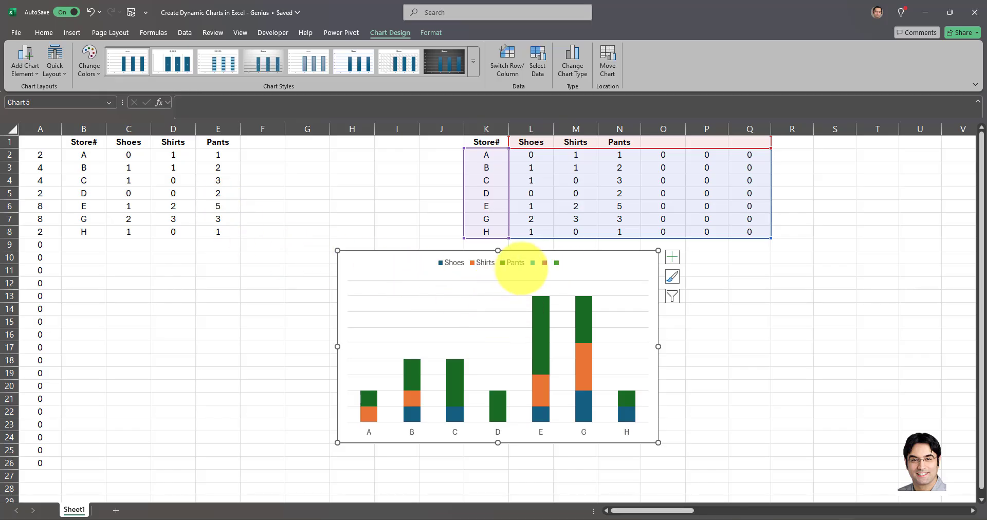
# Add a Jackets column in F1 with the values 1, 0, 2, 5, 7, 4 and 3 in F2:F8.
pyautogui.click(265, 142)
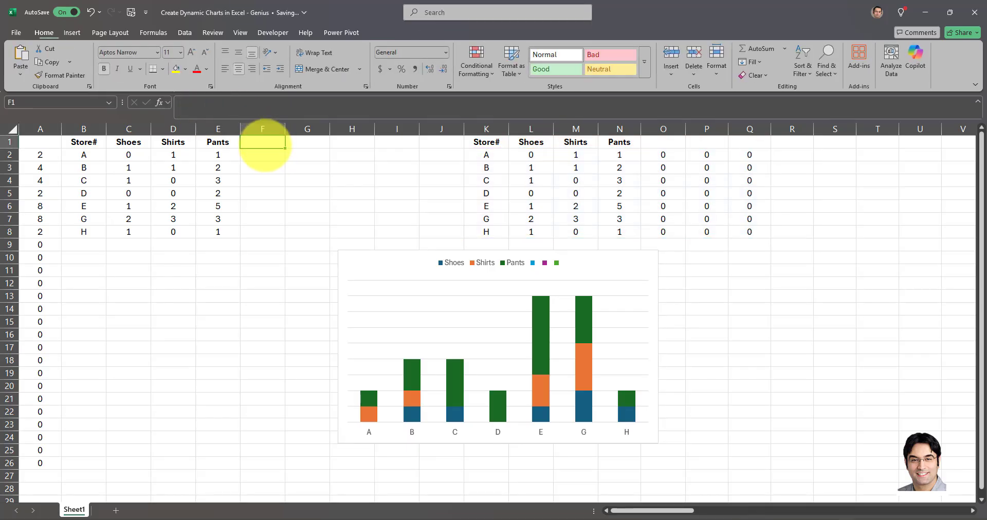
pyautogui.write('JACKETS')
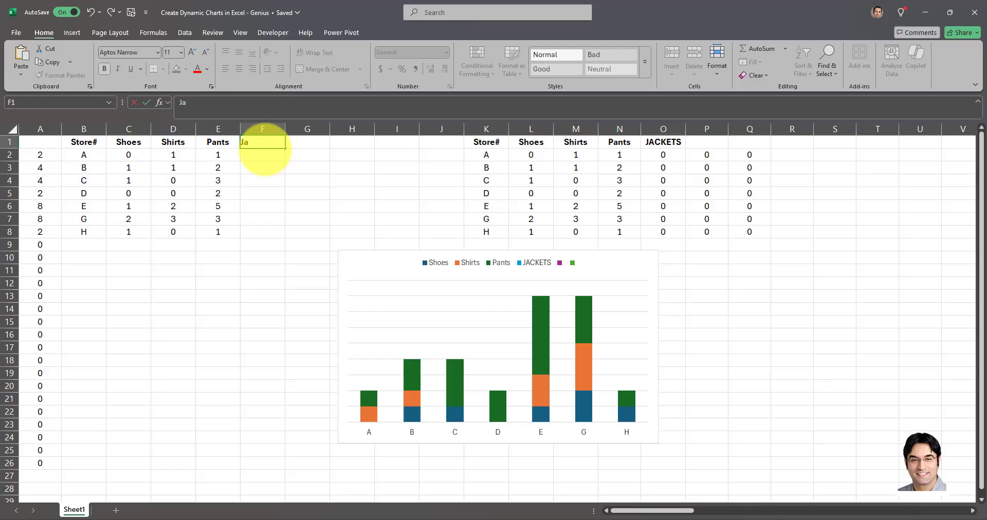
pyautogui.write('ckets')
pyautogui.press('Return')
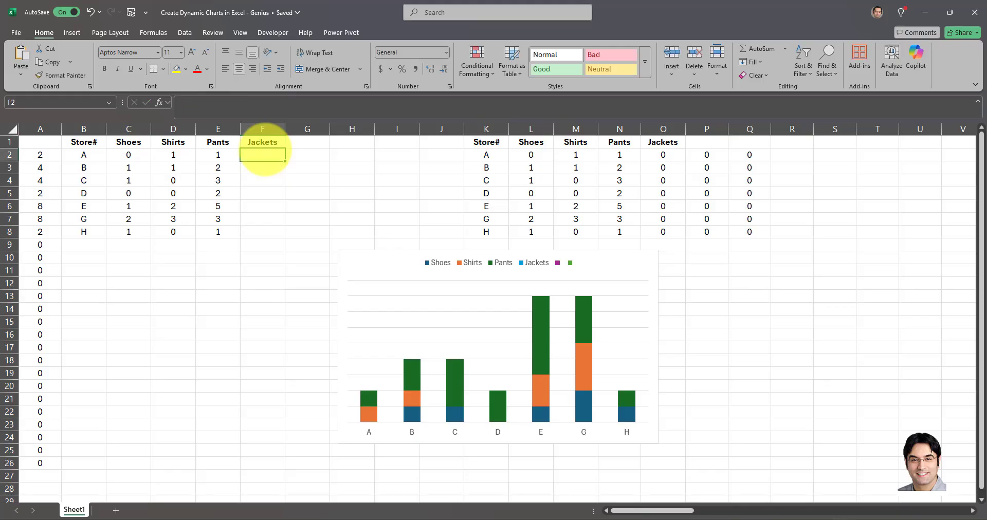
pyautogui.write('1')
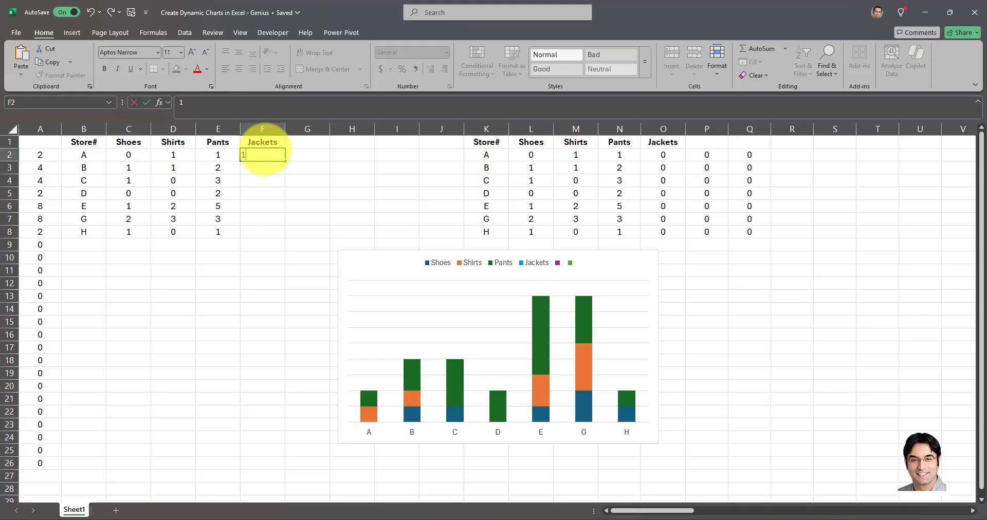
pyautogui.write(' 0 2 5 7 4 3')
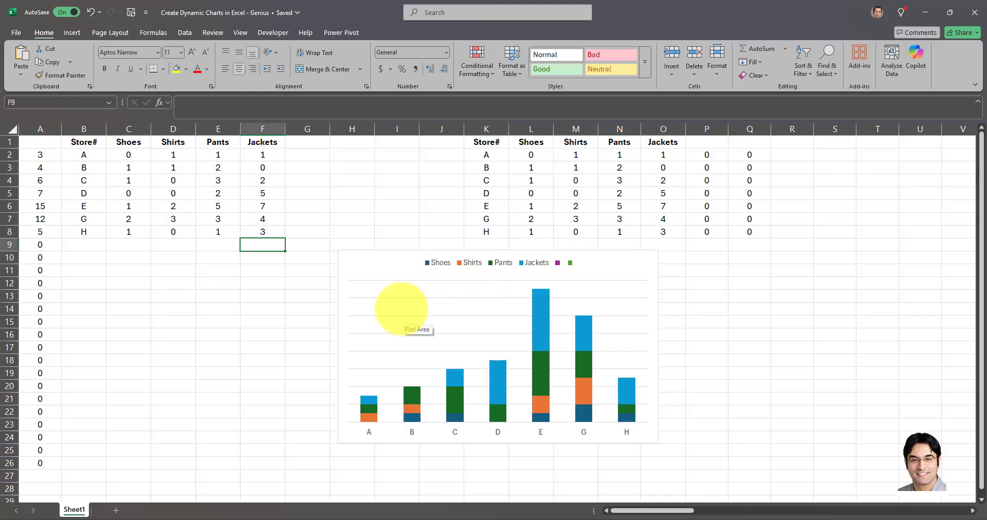
# Review the defined CATEGORY and XAxis names in the Name Manager and the ranges they refer to.
pyautogui.click(345, 193)
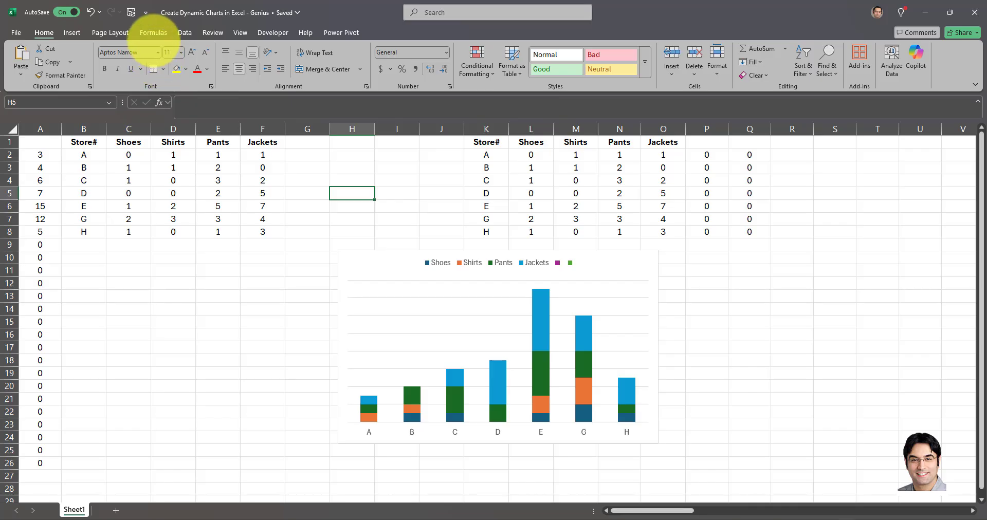
pyautogui.click(153, 32)
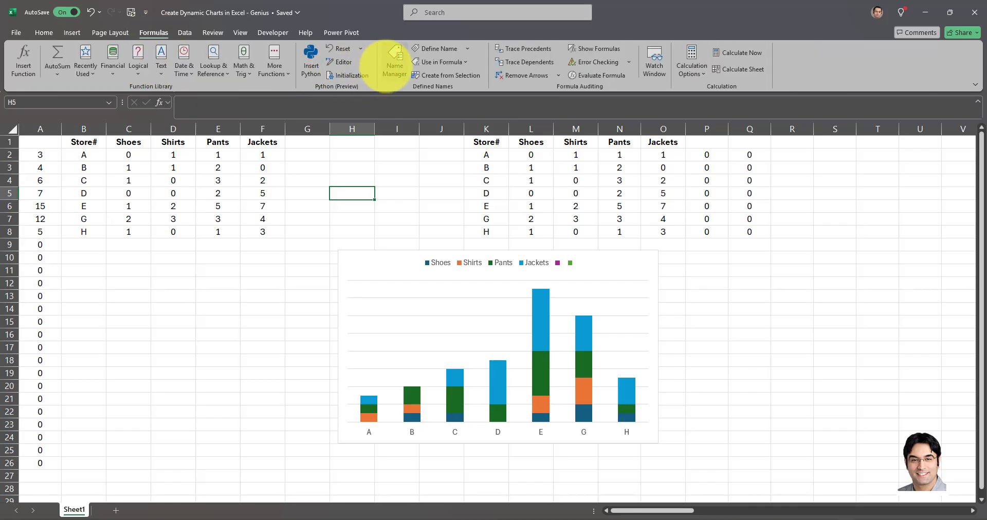
pyautogui.click(394, 61)
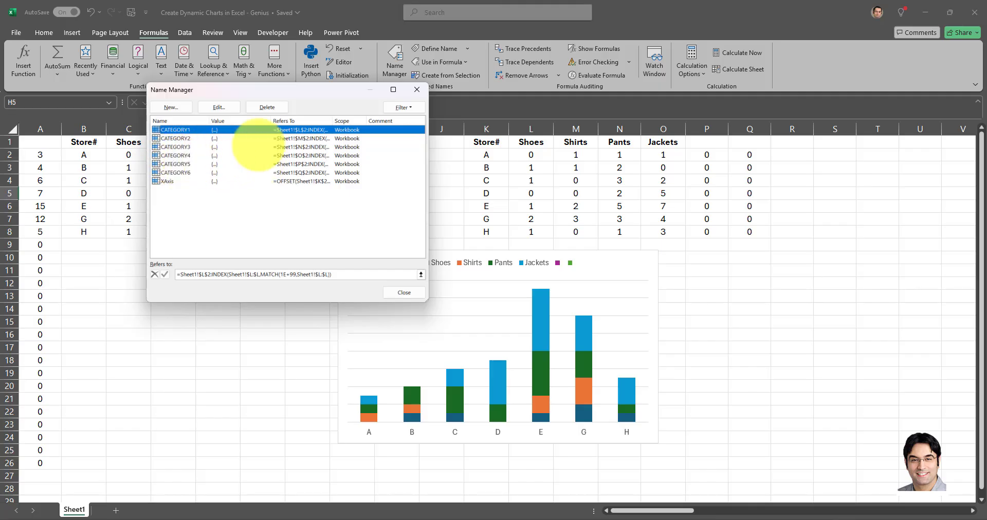
pyautogui.click(416, 89)
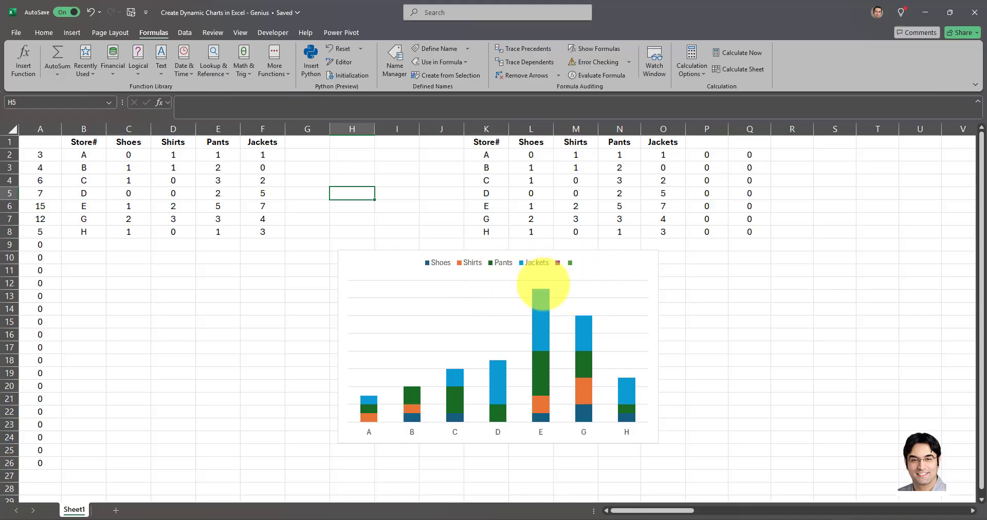
# Exclude the two blank series from the chart through its data source settings and apply the change.
pyautogui.click(468, 301)
pyautogui.rightClick(455, 303)
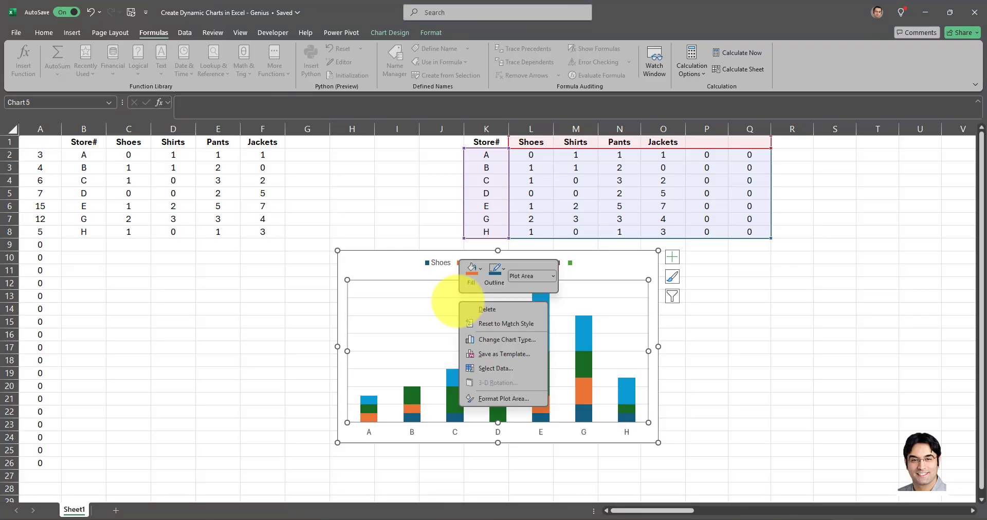
pyautogui.click(496, 364)
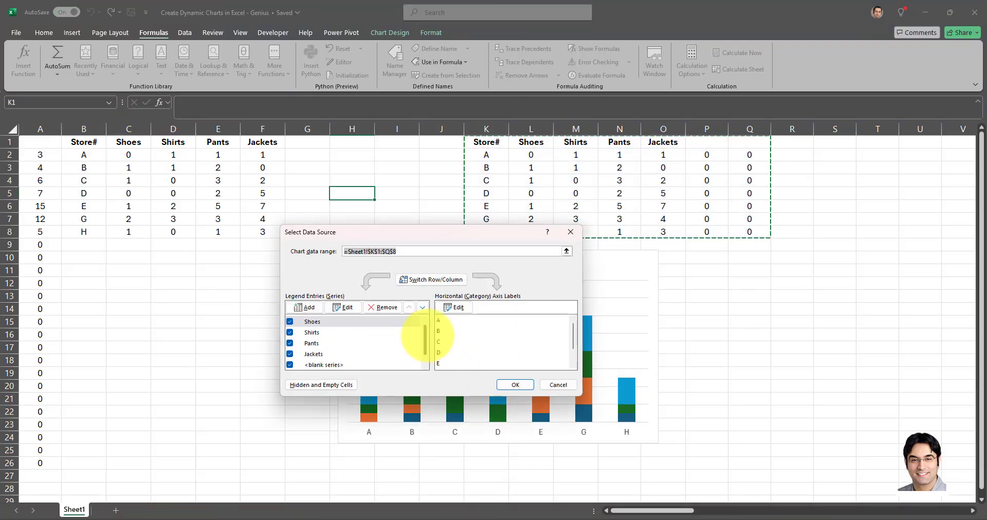
pyautogui.scroll(-1, 411, 342)
pyautogui.click(289, 354)
pyautogui.click(289, 364)
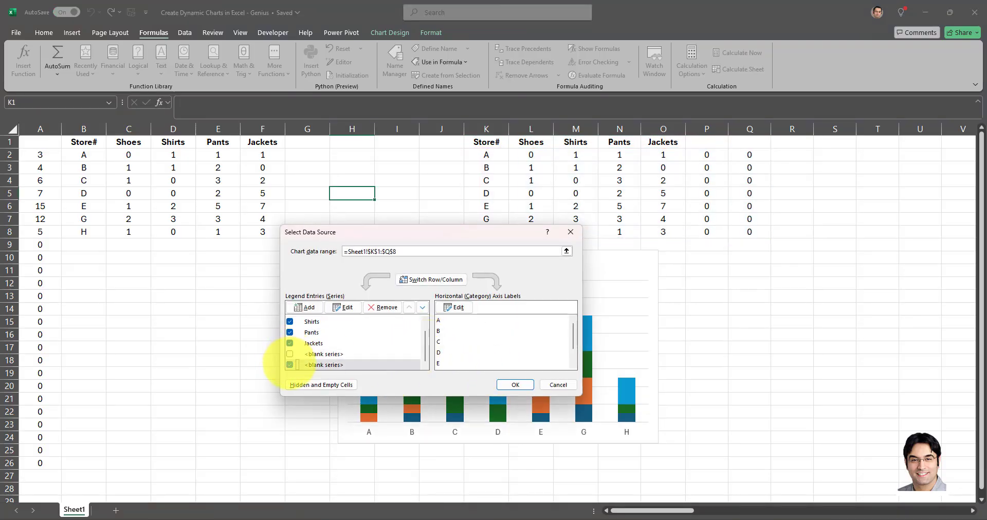
pyautogui.click(515, 385)
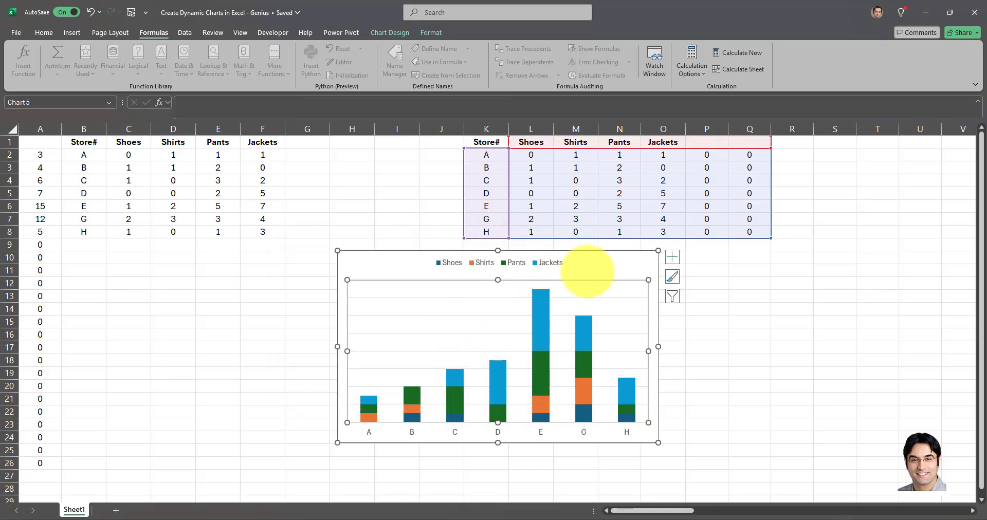
# Include the two blank series in the chart again through its data source settings and apply the change.
pyautogui.rightClick(484, 302)
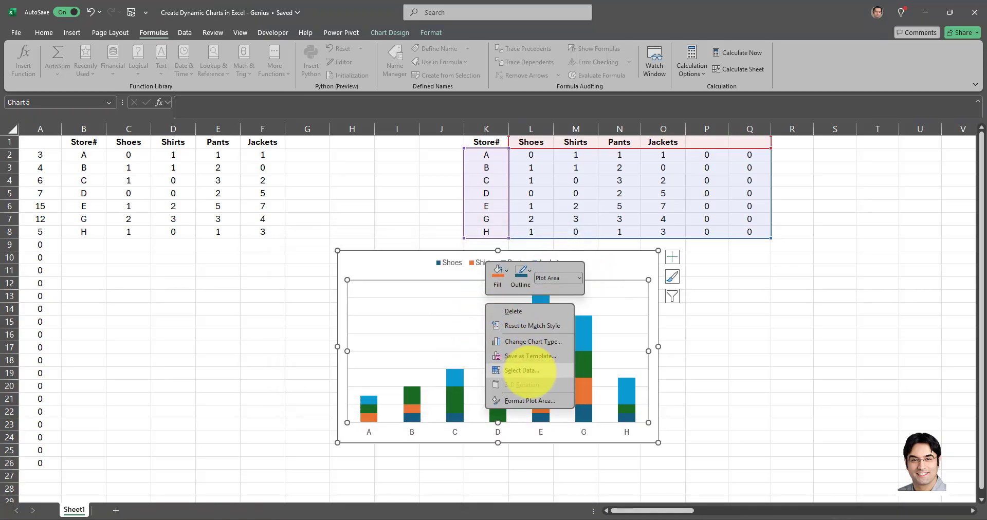
pyautogui.click(531, 370)
pyautogui.scroll(-5, 368, 349)
pyautogui.click(289, 354)
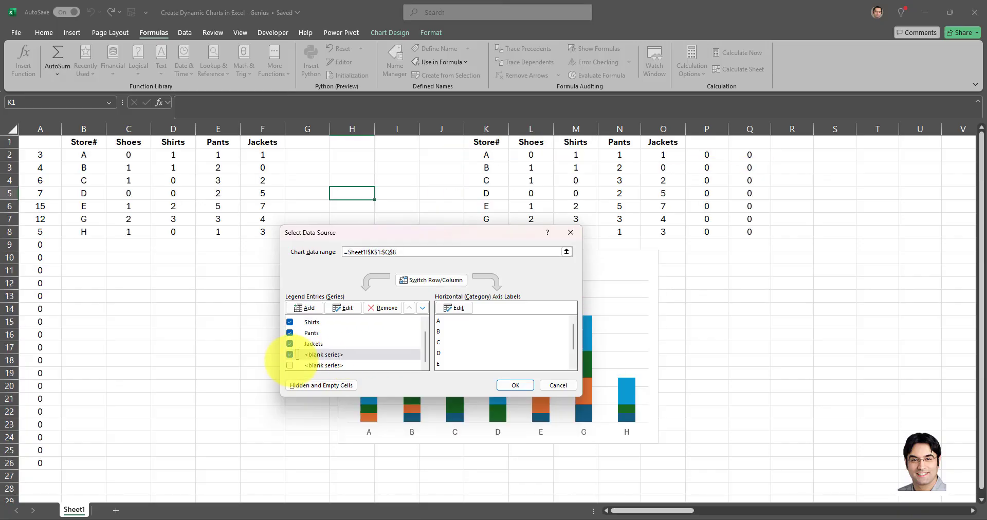
pyautogui.click(289, 365)
pyautogui.click(514, 386)
pyautogui.click(308, 142)
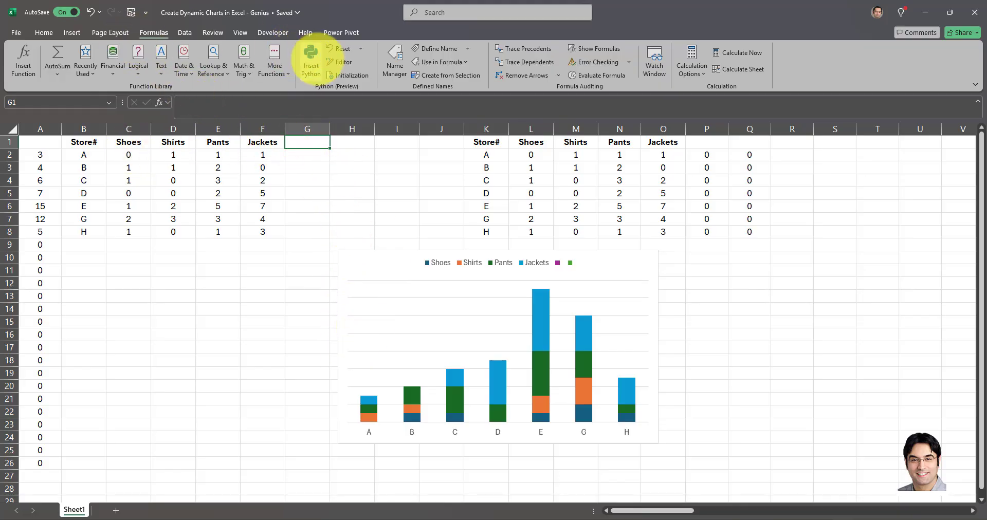
# Examine the formulas behind the XAxis and CATEGORY1 defined names in the Name Manager, then close it.
pyautogui.click(395, 65)
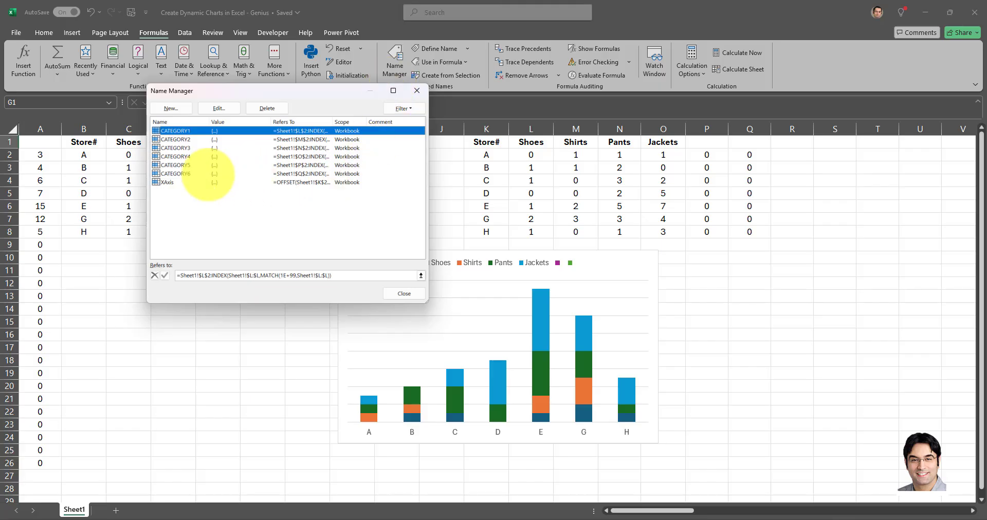
pyautogui.click(180, 182)
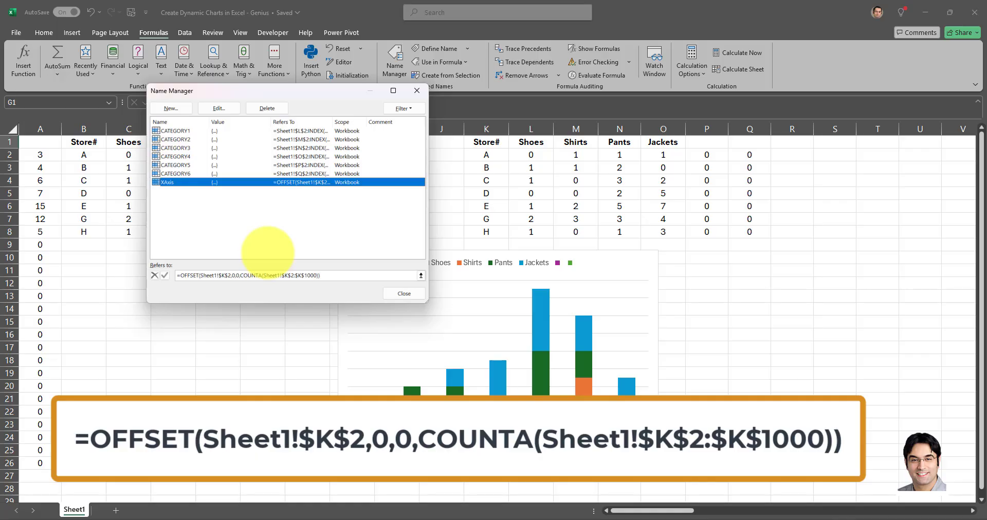
pyautogui.moveTo(306, 86); pyautogui.dragTo(299, 200)
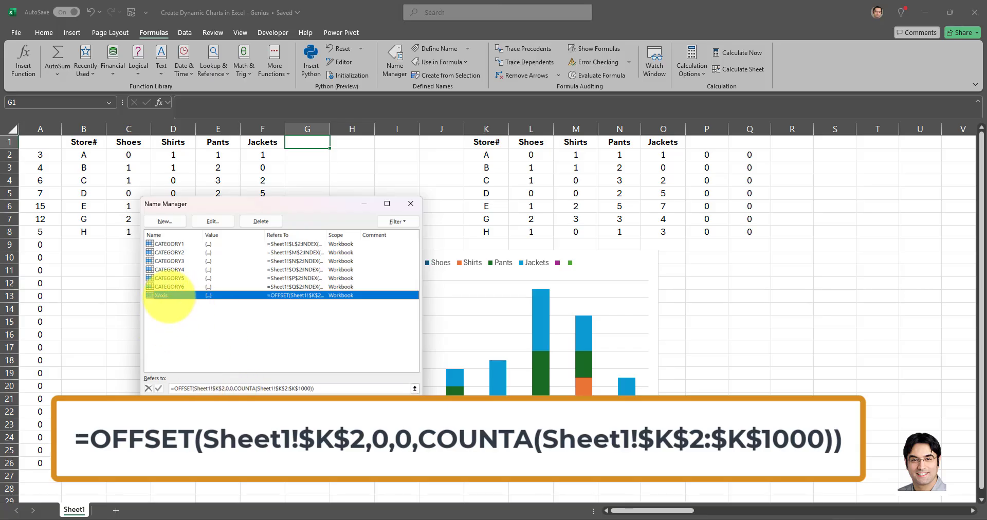
pyautogui.click(170, 243)
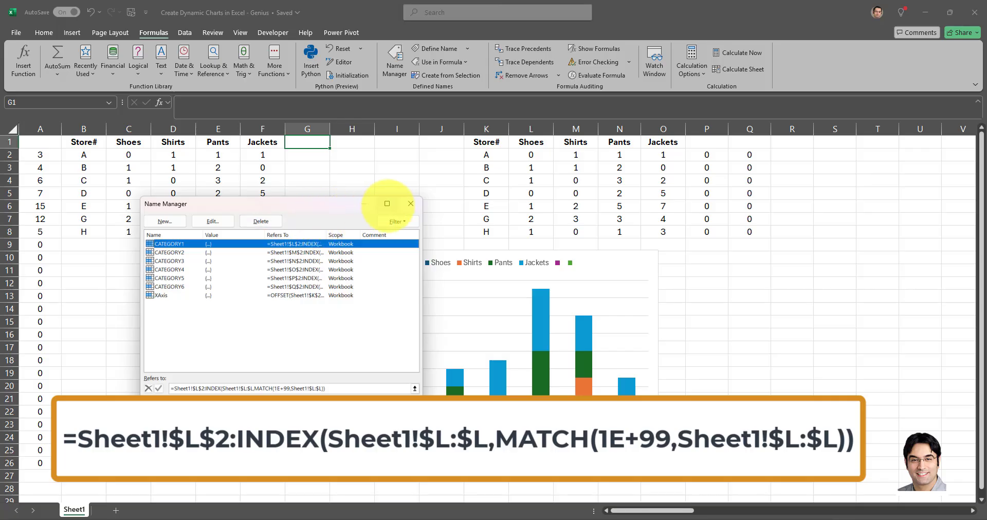
pyautogui.click(410, 203)
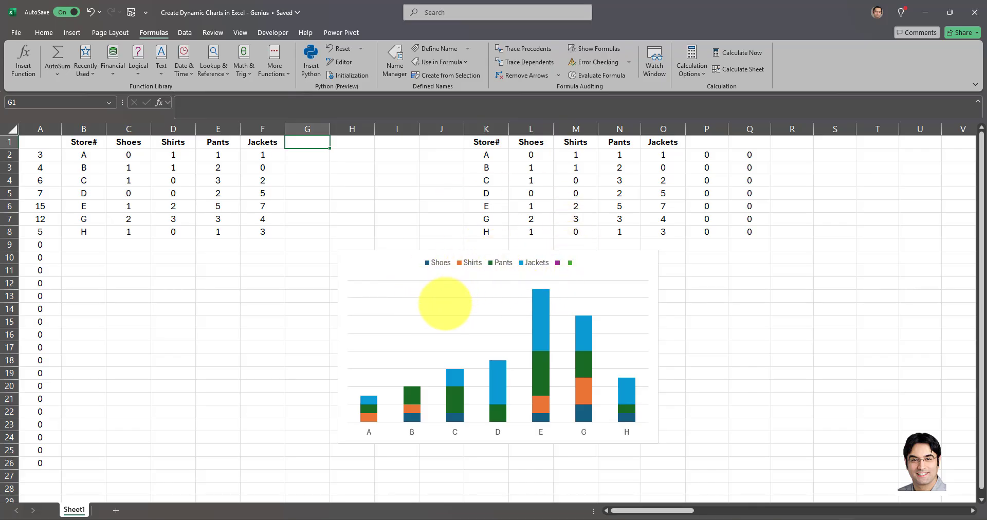
pyautogui.click(394, 62)
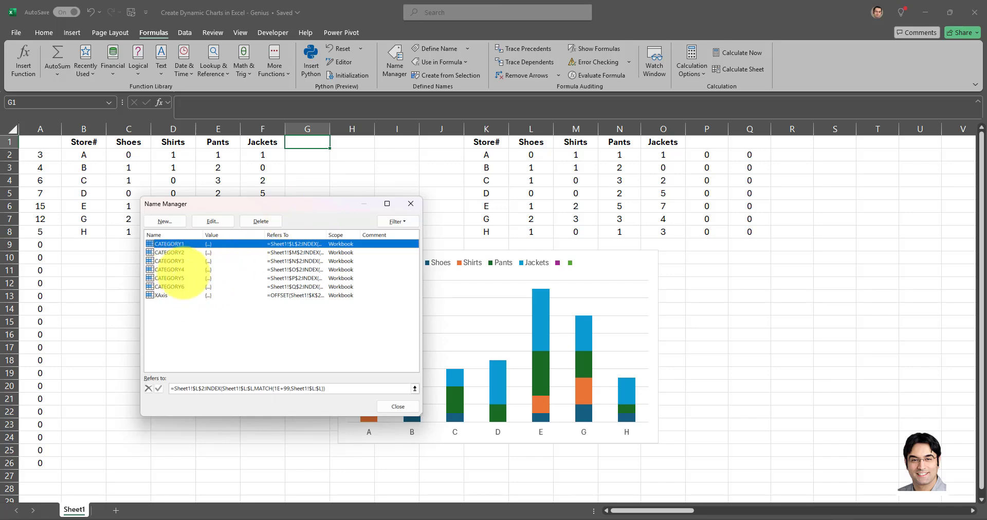
pyautogui.click(410, 203)
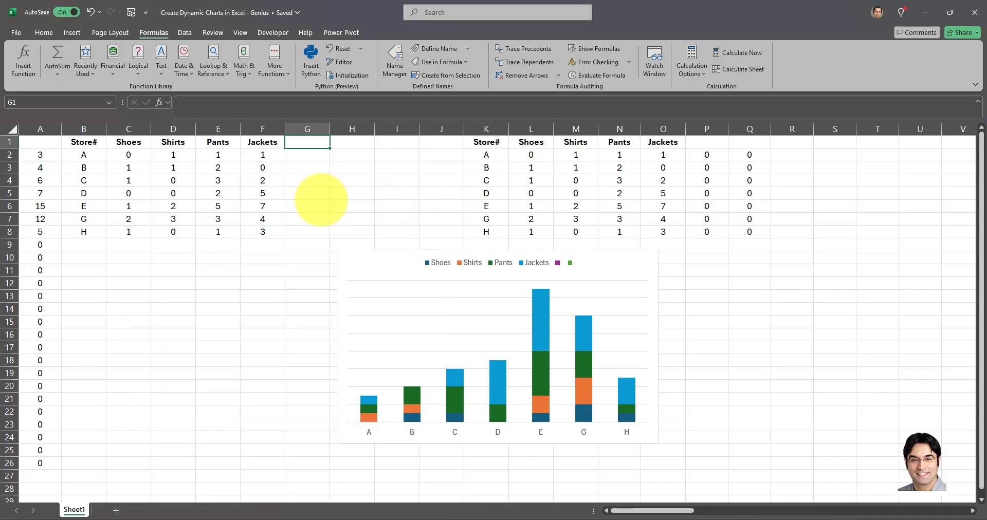